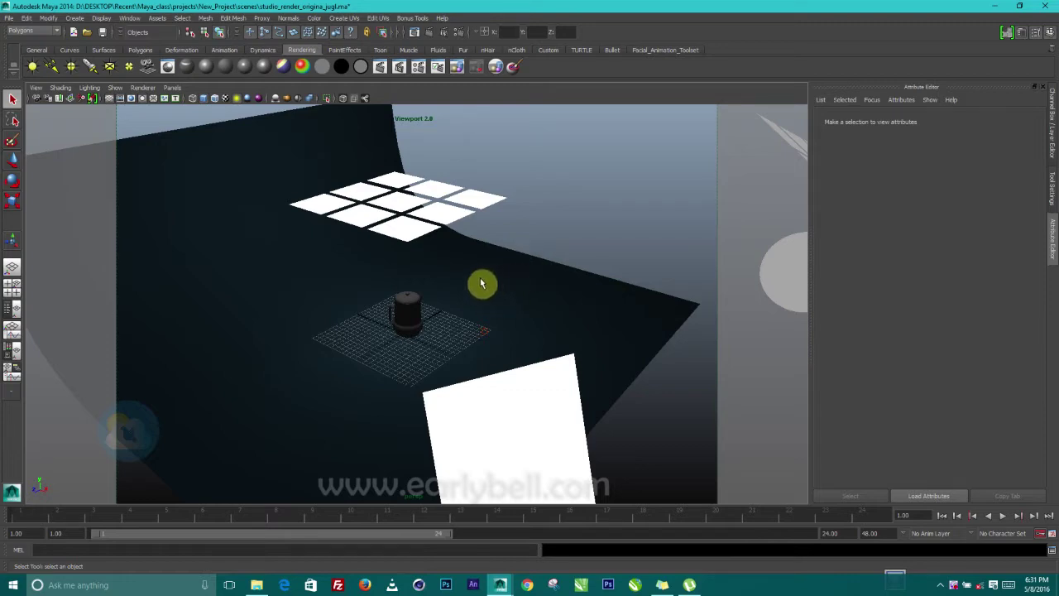
# - Orbit and zoom around the studio set to bring the white ceiling light cards into view
pyautogui.keyDown('alt'); pyautogui.moveTo(432, 266); pyautogui.dragTo(466, 331); pyautogui.keyUp('alt')
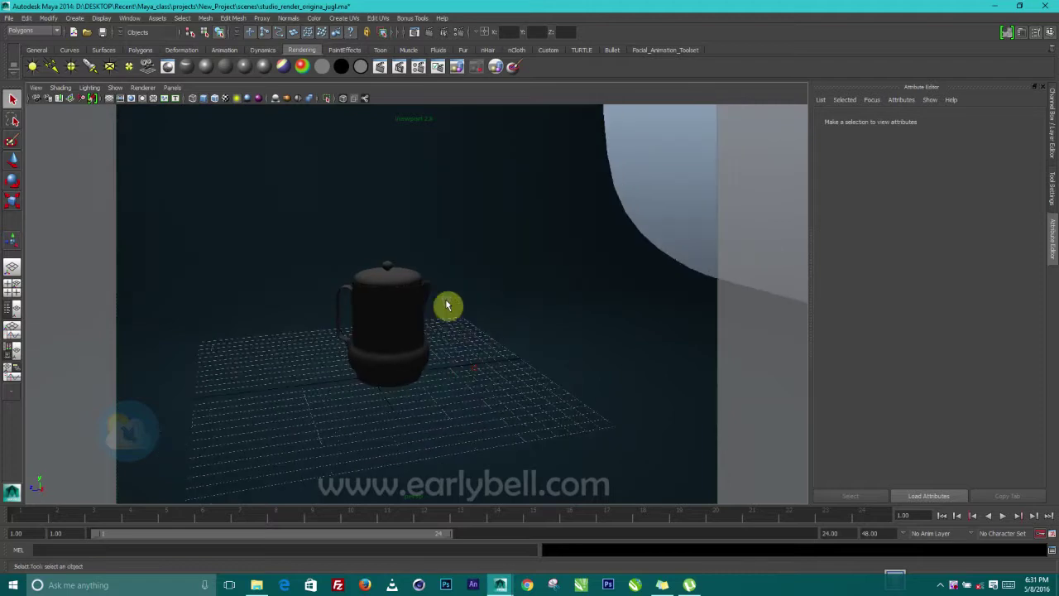
pyautogui.keyDown('alt'); pyautogui.moveTo(447, 303); pyautogui.dragTo(378, 328, button='right'); pyautogui.keyUp('alt')
pyautogui.keyDown('alt'); pyautogui.moveTo(378, 327); pyautogui.dragTo(499, 289); pyautogui.keyUp('alt')
pyautogui.scroll(-5, 392, 326)
pyautogui.keyDown('alt'); pyautogui.moveTo(499, 289); pyautogui.dragTo(505, 323, button='right'); pyautogui.keyUp('alt')
pyautogui.keyDown('alt'); pyautogui.moveTo(506, 324); pyautogui.dragTo(439, 315); pyautogui.keyUp('alt')
pyautogui.keyDown('alt'); pyautogui.moveTo(420, 312); pyautogui.dragTo(436, 259, button='right'); pyautogui.keyUp('alt')
pyautogui.keyDown('alt'); pyautogui.moveTo(436, 259); pyautogui.dragTo(426, 311); pyautogui.keyUp('alt')
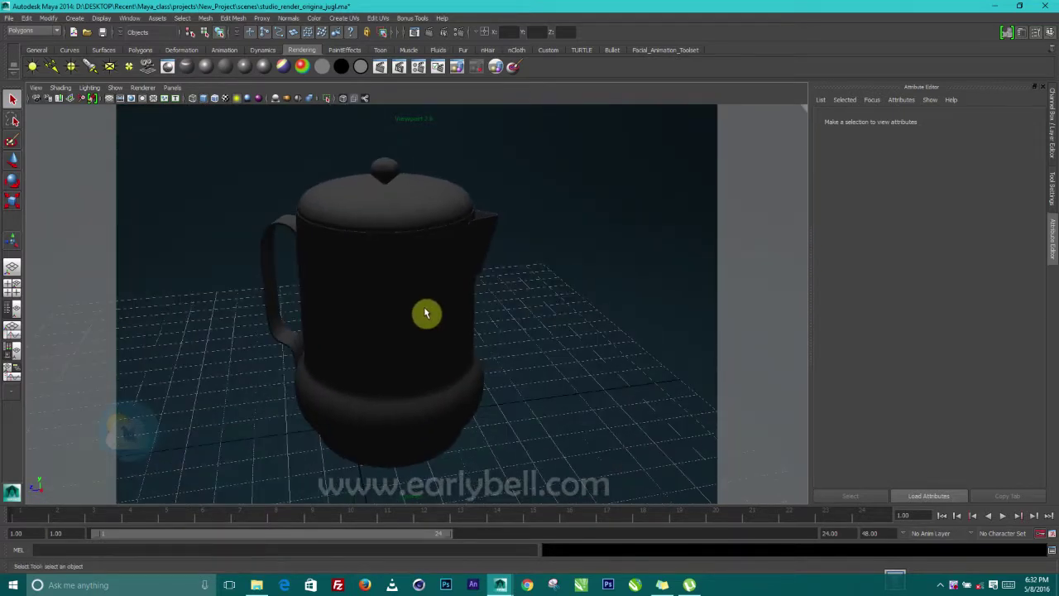
pyautogui.keyDown('alt'); pyautogui.moveTo(426, 312); pyautogui.dragTo(390, 298, button='middle'); pyautogui.keyUp('alt')
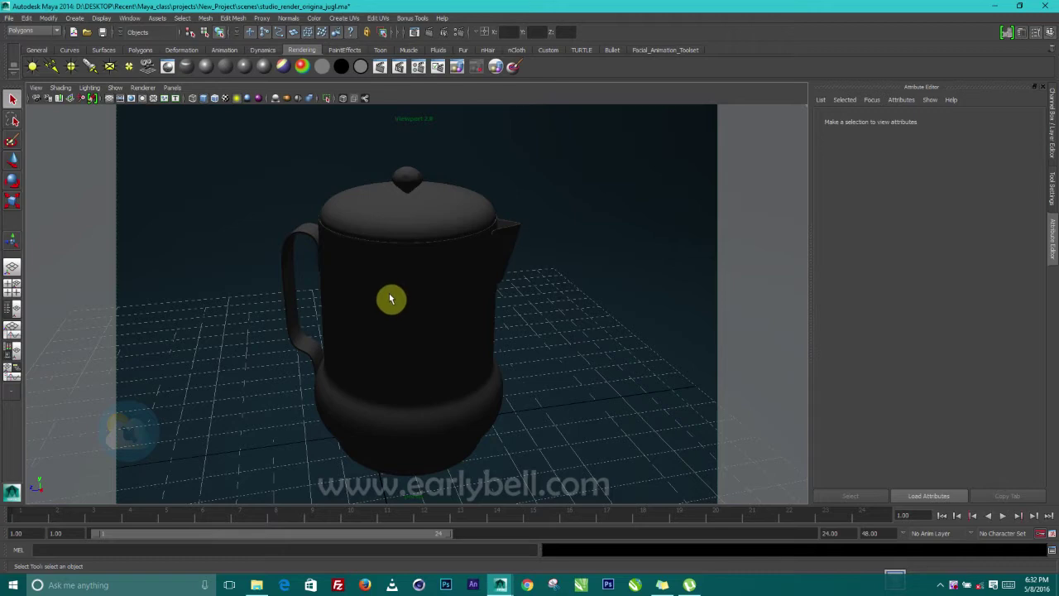
pyautogui.keyDown('alt'); pyautogui.moveTo(390, 298); pyautogui.dragTo(460, 347); pyautogui.keyUp('alt')
pyautogui.scroll(-5, 403, 323)
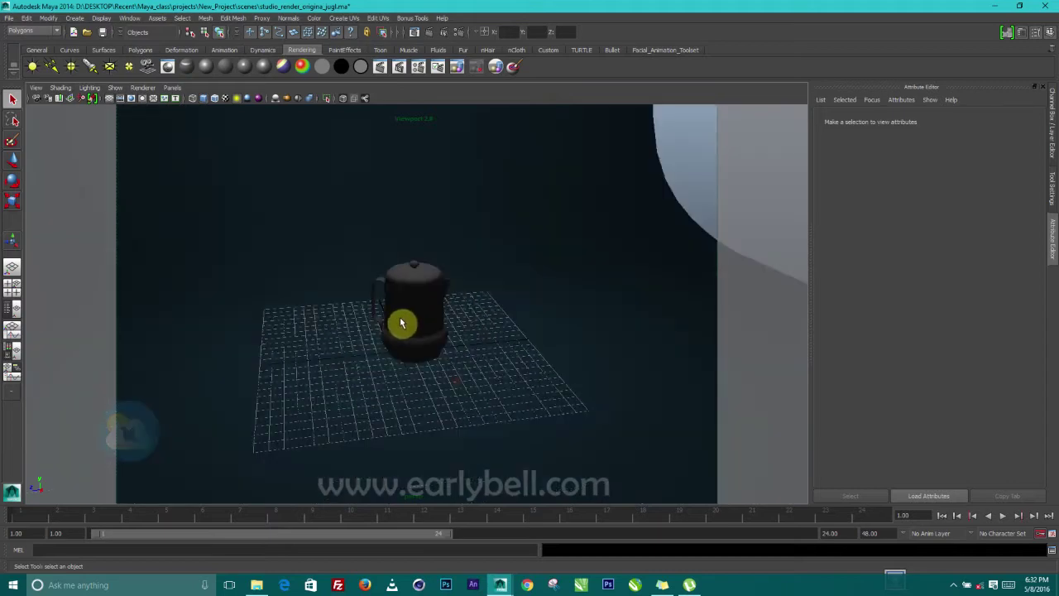
pyautogui.keyDown('alt'); pyautogui.moveTo(402, 322); pyautogui.dragTo(364, 359); pyautogui.keyUp('alt')
pyautogui.keyDown('alt'); pyautogui.moveTo(364, 359); pyautogui.dragTo(407, 329, button='right'); pyautogui.keyUp('alt')
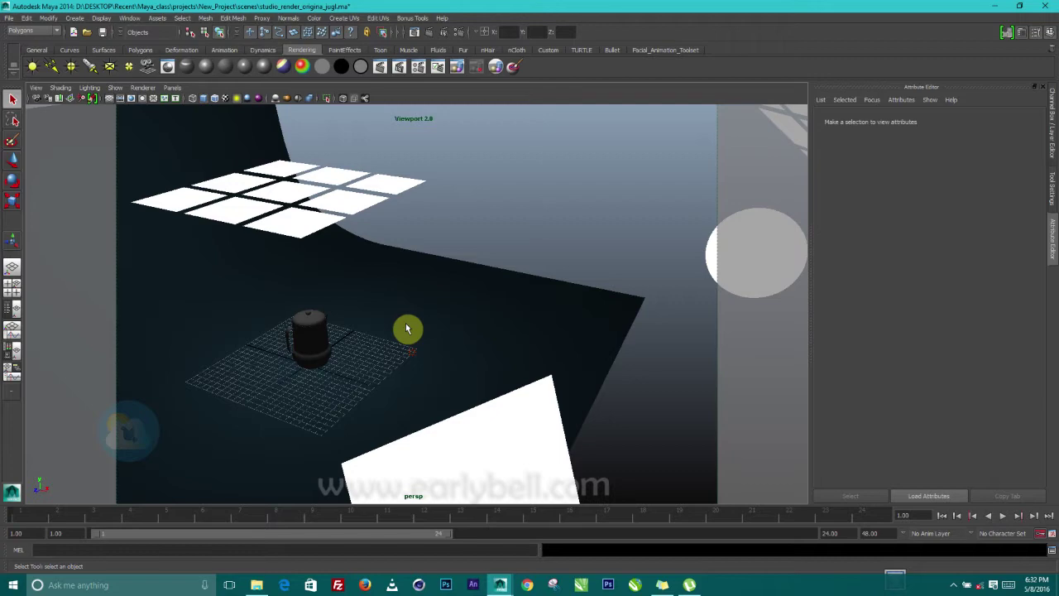
pyautogui.keyDown('alt'); pyautogui.moveTo(323, 287); pyautogui.dragTo(339, 372); pyautogui.keyUp('alt')
pyautogui.keyDown('alt'); pyautogui.moveTo(339, 372); pyautogui.dragTo(388, 281, button='right'); pyautogui.keyUp('alt')
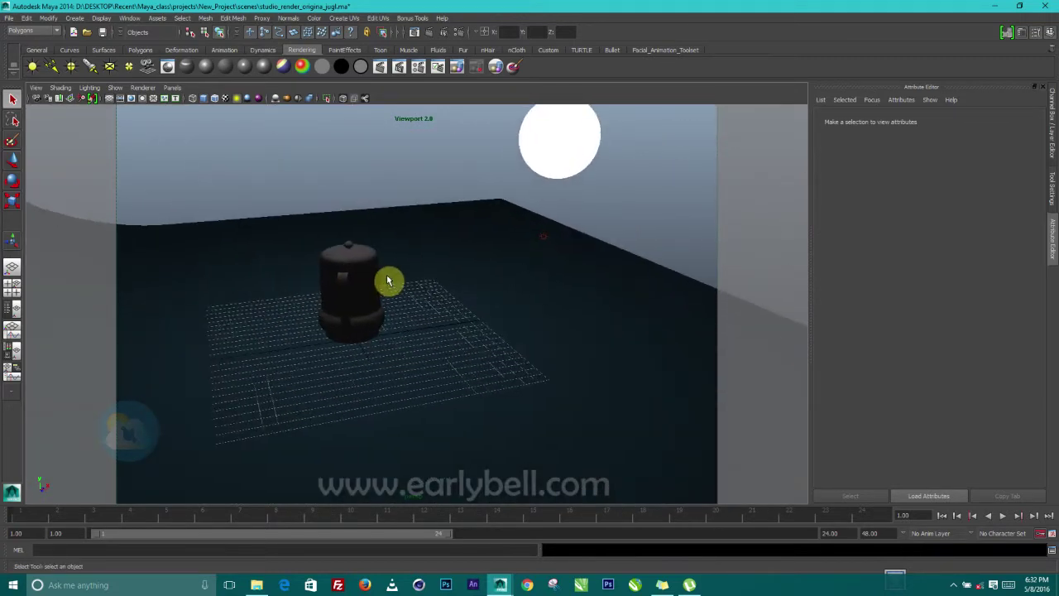
pyautogui.keyDown('alt'); pyautogui.moveTo(345, 294); pyautogui.dragTo(390, 251); pyautogui.keyUp('alt')
pyautogui.keyDown('alt'); pyautogui.moveTo(389, 251); pyautogui.dragTo(428, 311, button='right'); pyautogui.keyUp('alt')
pyautogui.keyDown('alt'); pyautogui.moveTo(428, 310); pyautogui.dragTo(395, 305); pyautogui.keyUp('alt')
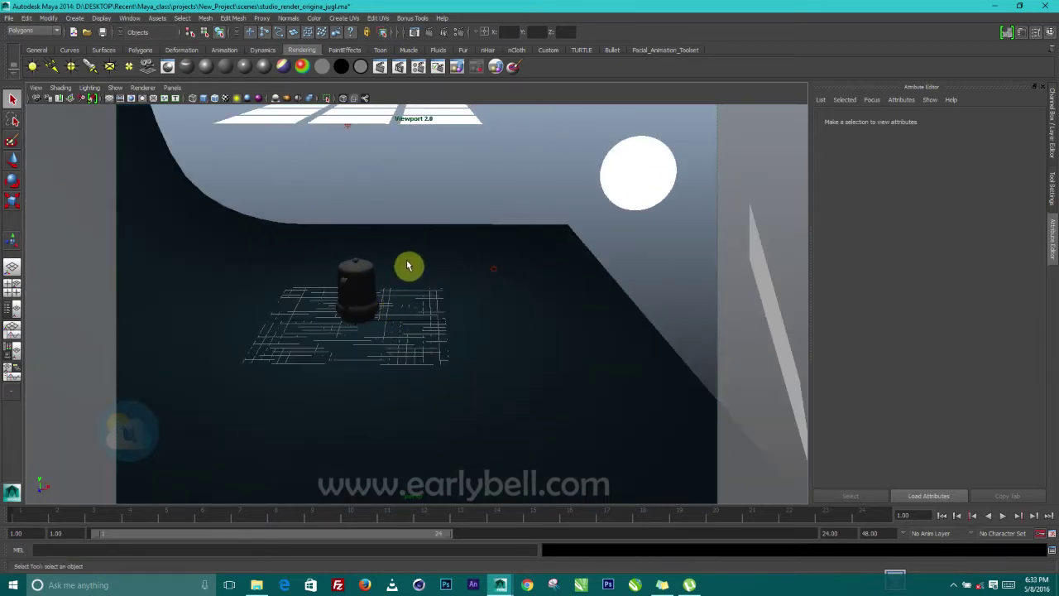
pyautogui.keyDown('alt'); pyautogui.moveTo(407, 265); pyautogui.dragTo(339, 243); pyautogui.keyUp('alt')
pyautogui.keyDown('alt'); pyautogui.moveTo(338, 243); pyautogui.dragTo(379, 332, button='right'); pyautogui.keyUp('alt')
pyautogui.keyDown('alt'); pyautogui.moveTo(380, 333); pyautogui.dragTo(419, 263); pyautogui.keyUp('alt')
pyautogui.keyDown('alt'); pyautogui.moveTo(399, 296); pyautogui.dragTo(371, 293, button='right'); pyautogui.keyUp('alt')
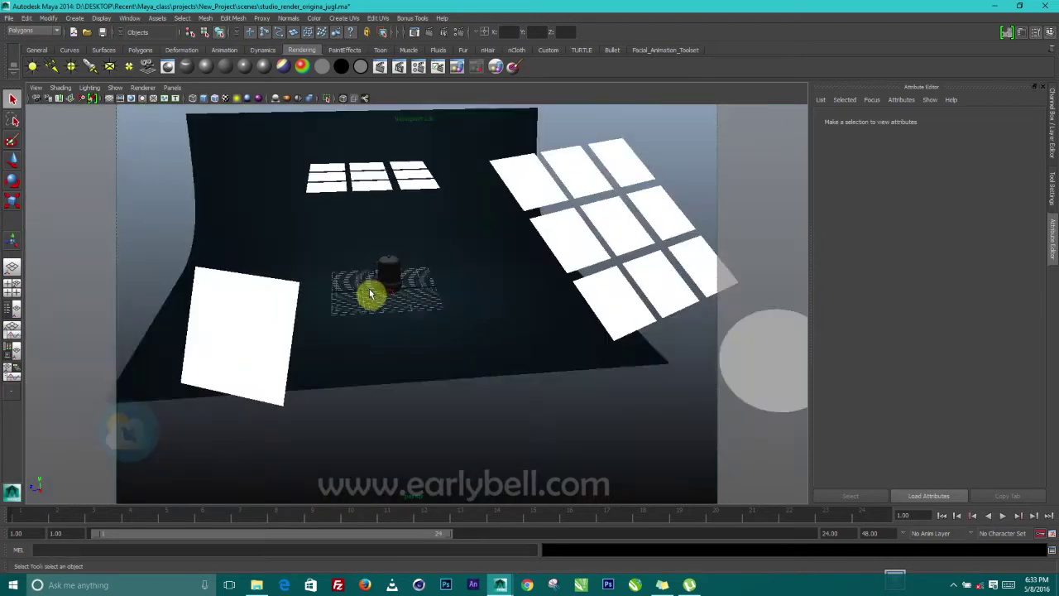
pyautogui.keyDown('alt'); pyautogui.moveTo(371, 293); pyautogui.dragTo(383, 246); pyautogui.keyUp('alt')
pyautogui.keyDown('alt'); pyautogui.moveTo(384, 246); pyautogui.dragTo(428, 289, button='right'); pyautogui.keyUp('alt')
pyautogui.keyDown('alt'); pyautogui.moveTo(428, 289); pyautogui.dragTo(406, 267); pyautogui.keyUp('alt')
pyautogui.moveTo(406, 267)
pyautogui.keyDown('alt'); pyautogui.mouseDown(button='right')
pyautogui.moveTo(379, 235)
pyautogui.moveTo(404, 283)
pyautogui.mouseUp(button='right'); pyautogui.keyUp('alt')
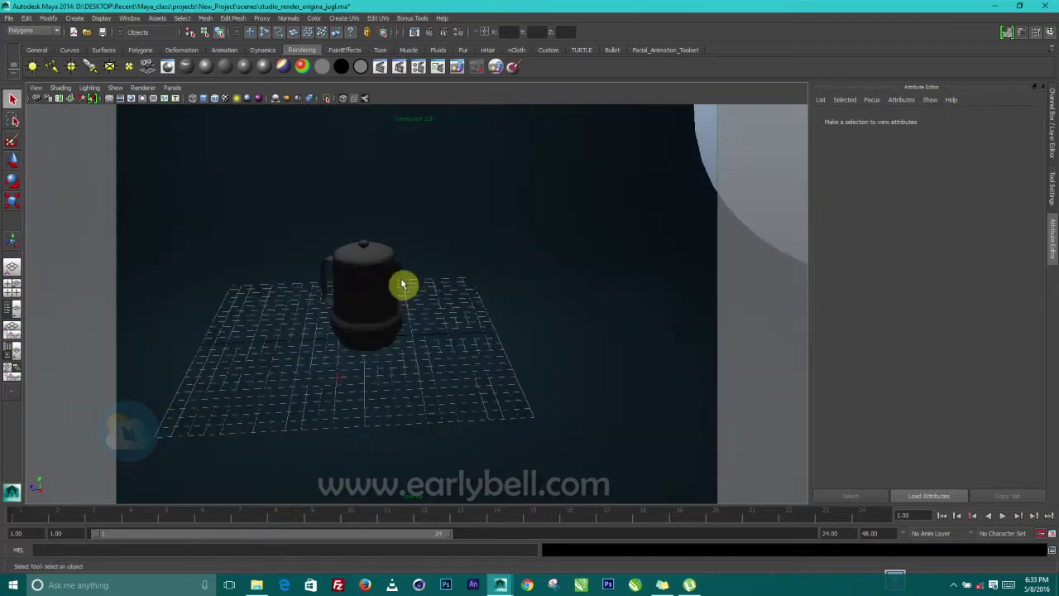
pyautogui.keyDown('alt'); pyautogui.moveTo(405, 283); pyautogui.dragTo(436, 364); pyautogui.keyUp('alt')
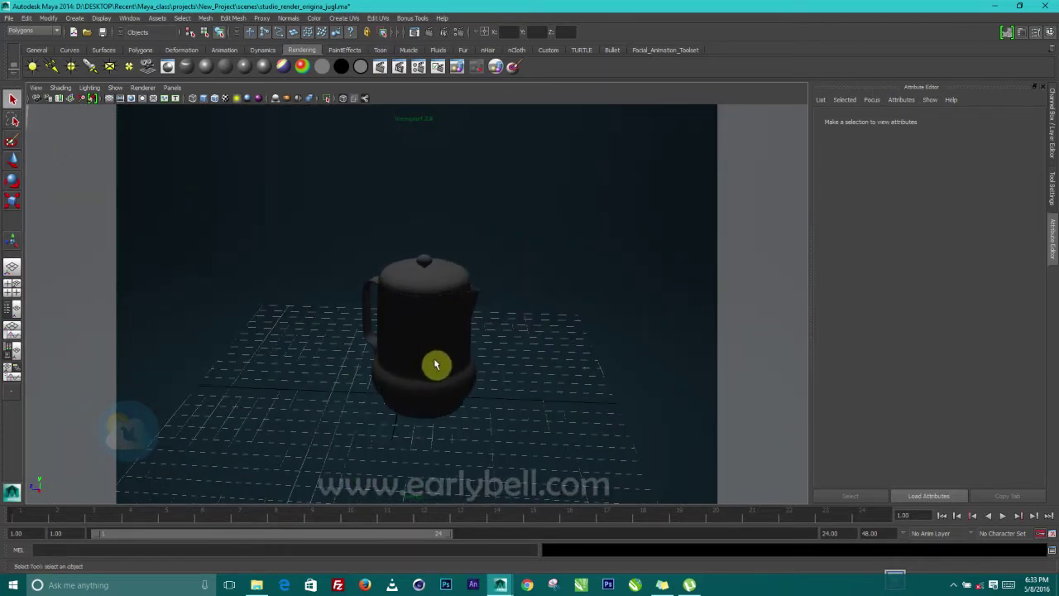
pyautogui.keyDown('alt'); pyautogui.moveTo(435, 364); pyautogui.dragTo(425, 333, button='right'); pyautogui.keyUp('alt')
pyautogui.keyDown('alt'); pyautogui.moveTo(425, 333); pyautogui.dragTo(500, 369); pyautogui.keyUp('alt')
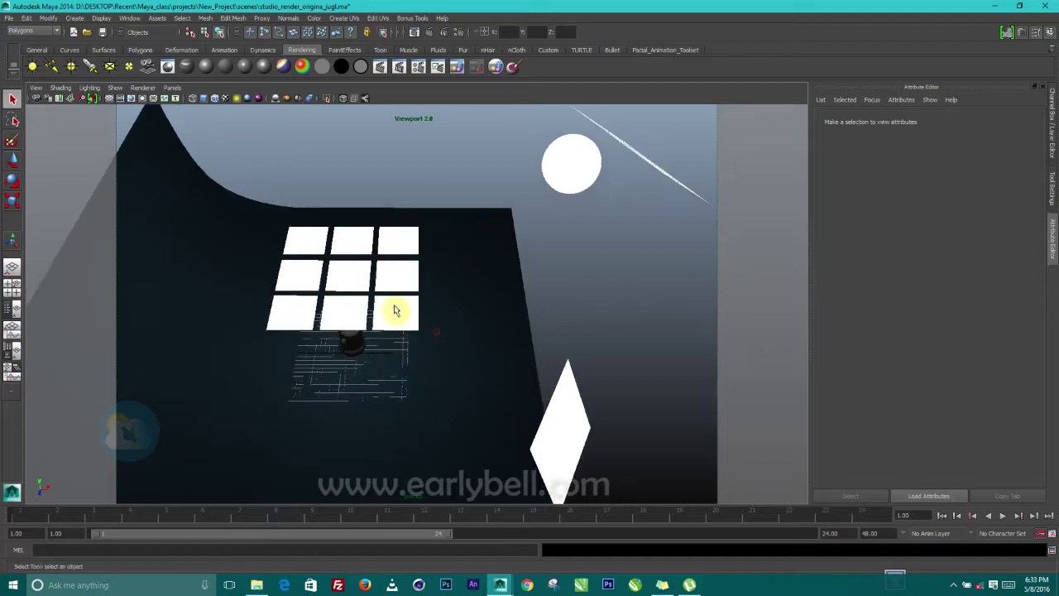
# - Assign a new surface shader to one ceiling light card and set its Out Color to white
pyautogui.click(394, 304)
pyautogui.click(937, 122)
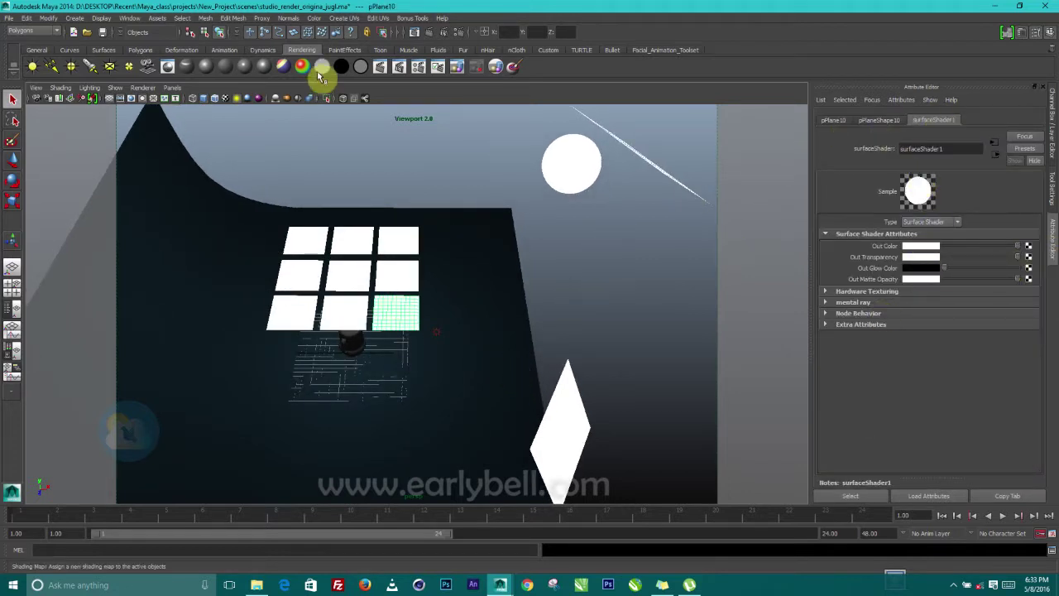
pyautogui.click(345, 70)
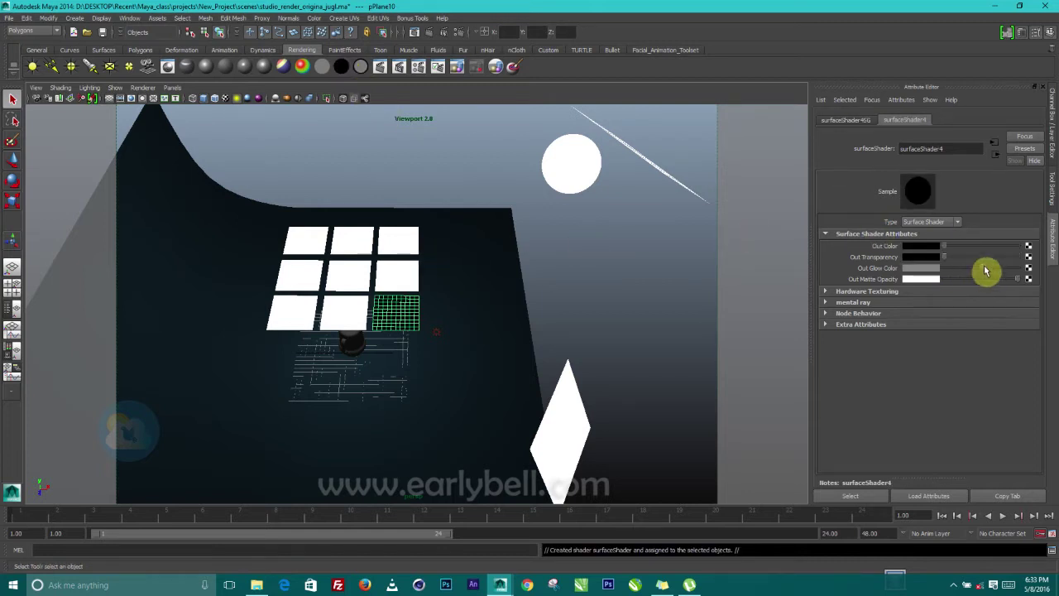
pyautogui.moveTo(950, 249); pyautogui.dragTo(1017, 247)
# - Select the round light sphere, the right-hand light card and a ceiling light panel to check them
pyautogui.keyDown('alt'); pyautogui.moveTo(610, 331); pyautogui.dragTo(515, 205); pyautogui.keyUp('alt')
pyautogui.click(484, 140)
pyautogui.keyDown('alt'); pyautogui.moveTo(484, 140); pyautogui.dragTo(480, 208); pyautogui.keyUp('alt')
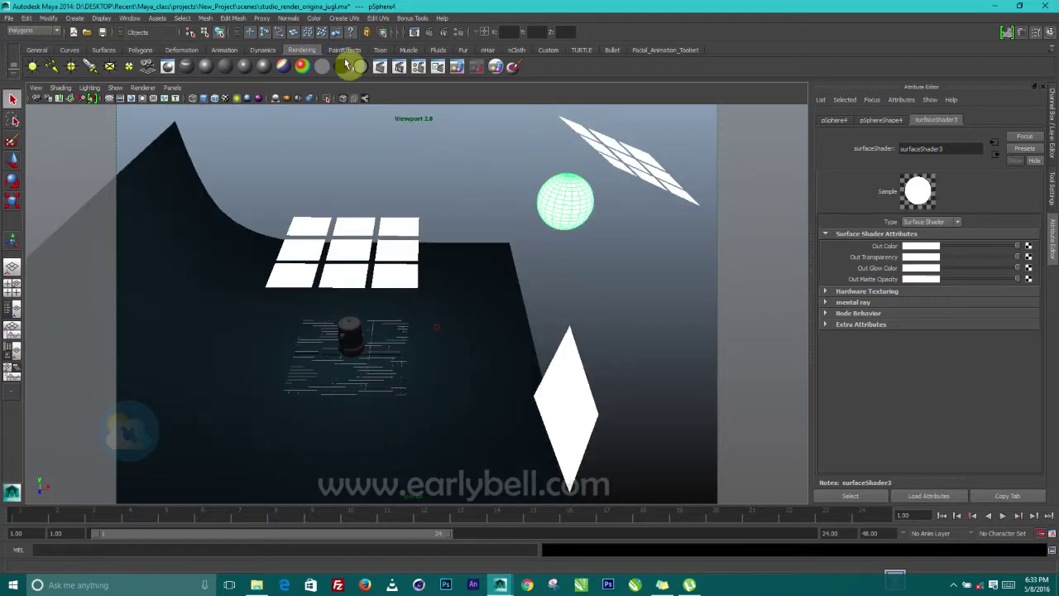
pyautogui.keyDown('alt'); pyautogui.moveTo(414, 291); pyautogui.dragTo(528, 324); pyautogui.keyUp('alt')
pyautogui.click(608, 301)
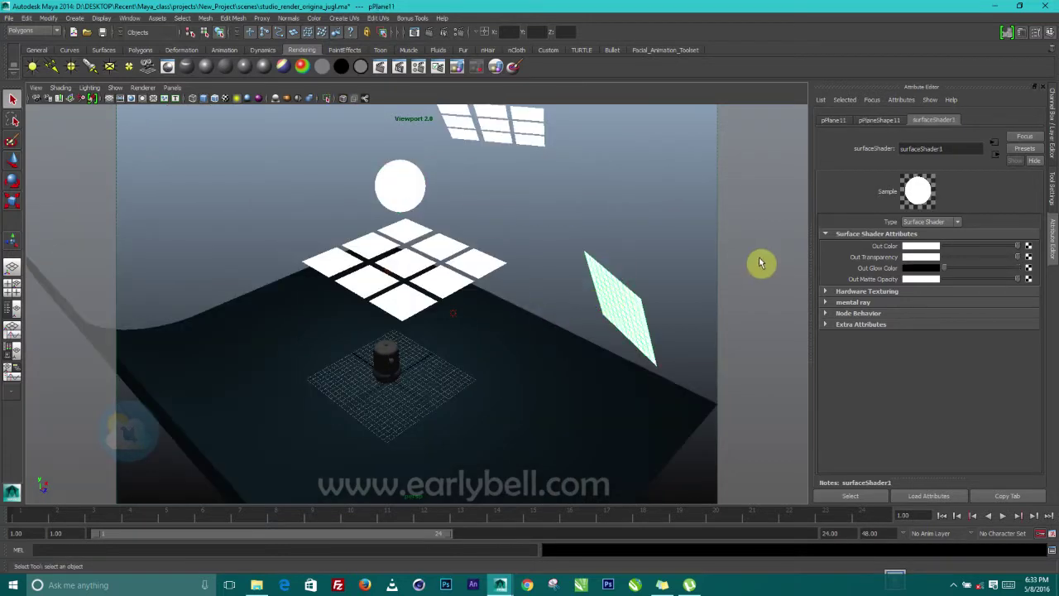
pyautogui.keyDown('alt'); pyautogui.moveTo(547, 171); pyautogui.dragTo(500, 225); pyautogui.keyUp('alt')
pyautogui.click(523, 174)
# - Select the floor backdrop, then ambientLight1, showing Intensity 0.100 and Ambient Shade 1.000
pyautogui.keyDown('alt'); pyautogui.moveTo(599, 207); pyautogui.dragTo(405, 272); pyautogui.keyUp('alt')
pyautogui.keyDown('alt'); pyautogui.moveTo(361, 277); pyautogui.dragTo(397, 445, button='right'); pyautogui.keyUp('alt')
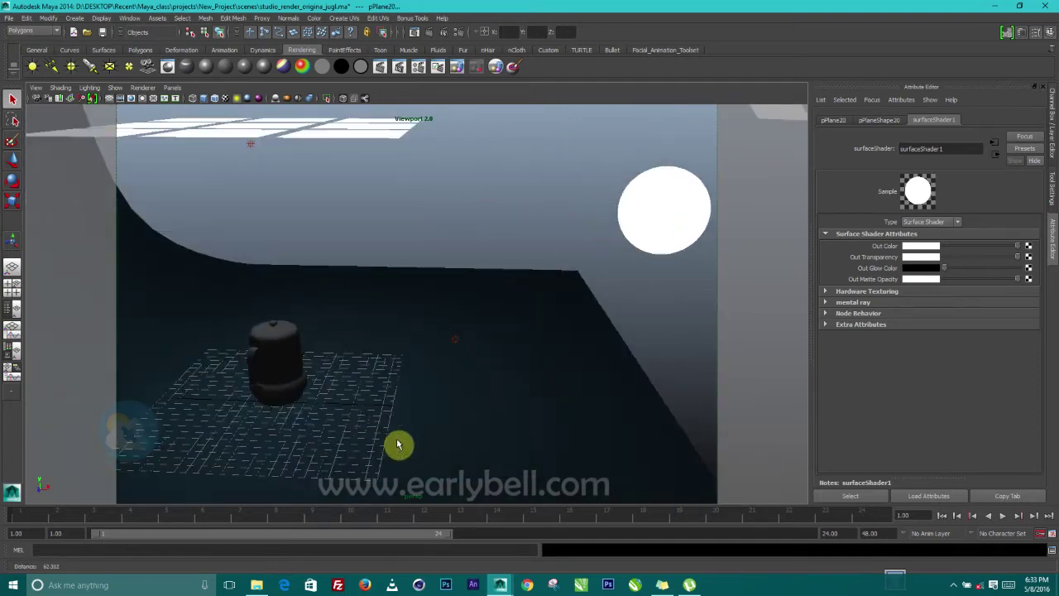
pyautogui.click(513, 348)
pyautogui.keyDown('alt'); pyautogui.moveTo(514, 348); pyautogui.dragTo(353, 331); pyautogui.keyUp('alt')
pyautogui.keyDown('alt'); pyautogui.moveTo(400, 364); pyautogui.dragTo(475, 317); pyautogui.keyUp('alt')
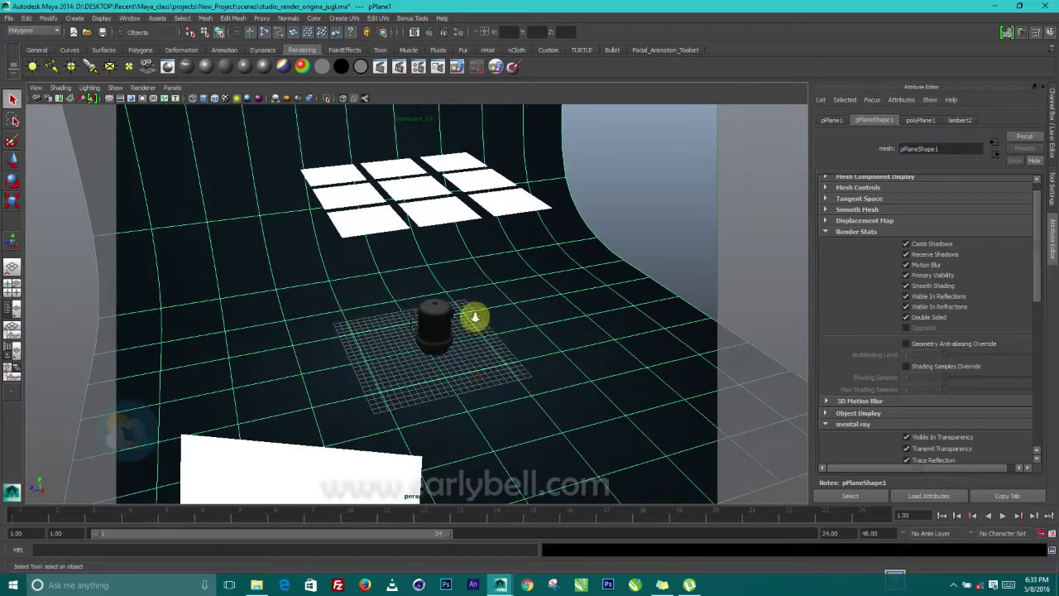
pyautogui.keyDown('alt'); pyautogui.moveTo(475, 317); pyautogui.dragTo(514, 460, button='right'); pyautogui.keyUp('alt')
pyautogui.click(537, 453)
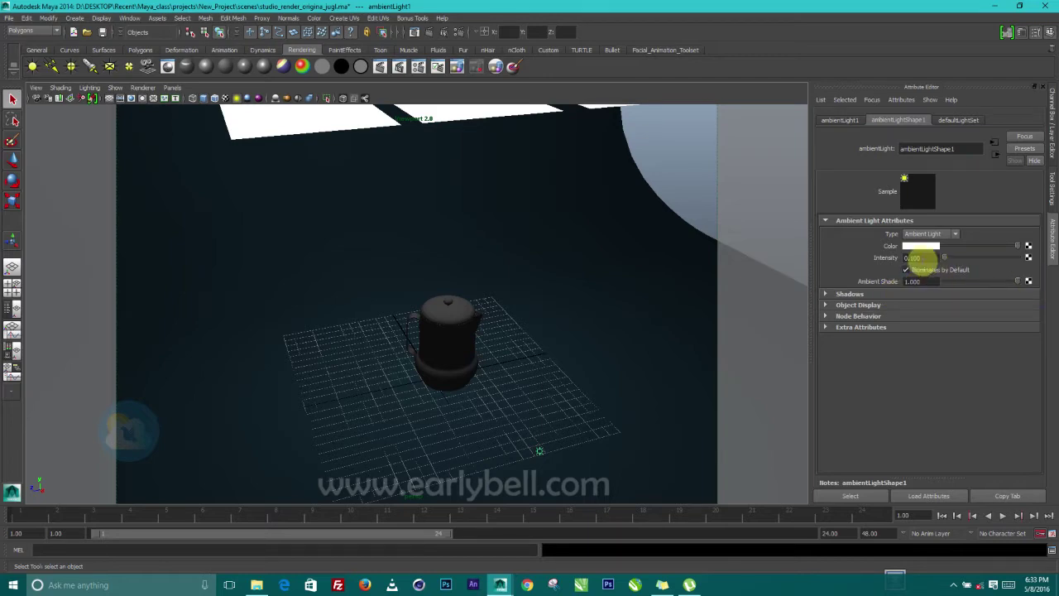
# - Review the point light's Depth Map Shadow settings, then show pPlaneShape1's Render Stats with shadows enabled
pyautogui.keyDown('alt'); pyautogui.moveTo(485, 343); pyautogui.dragTo(369, 210); pyautogui.keyUp('alt')
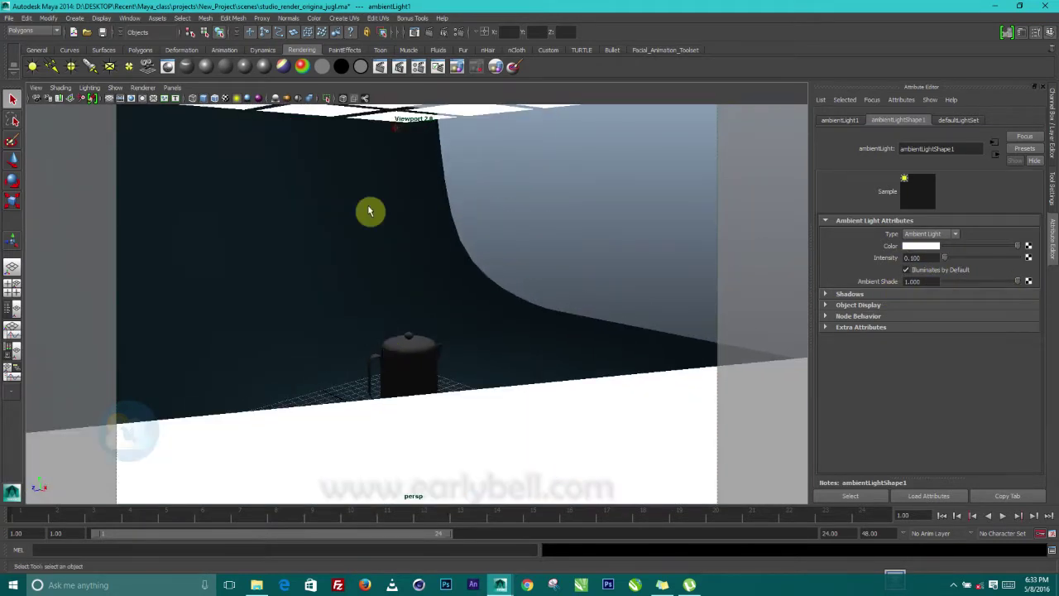
pyautogui.click(395, 135)
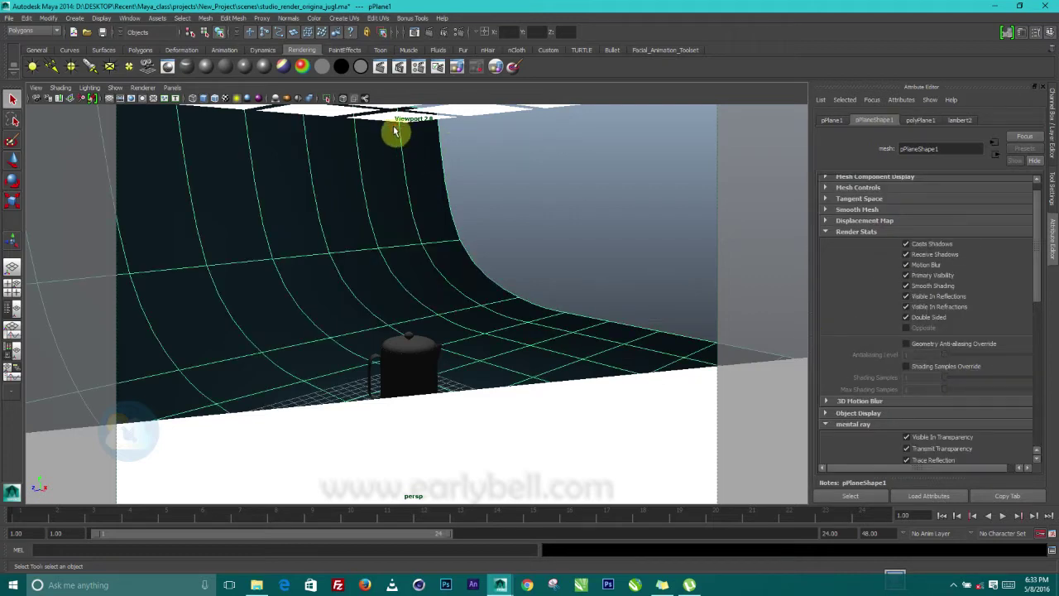
pyautogui.moveTo(388, 146)
pyautogui.keyDown('alt'); pyautogui.mouseDown()
pyautogui.moveTo(444, 147)
pyautogui.moveTo(377, 141)
pyautogui.mouseUp(); pyautogui.keyUp('alt')
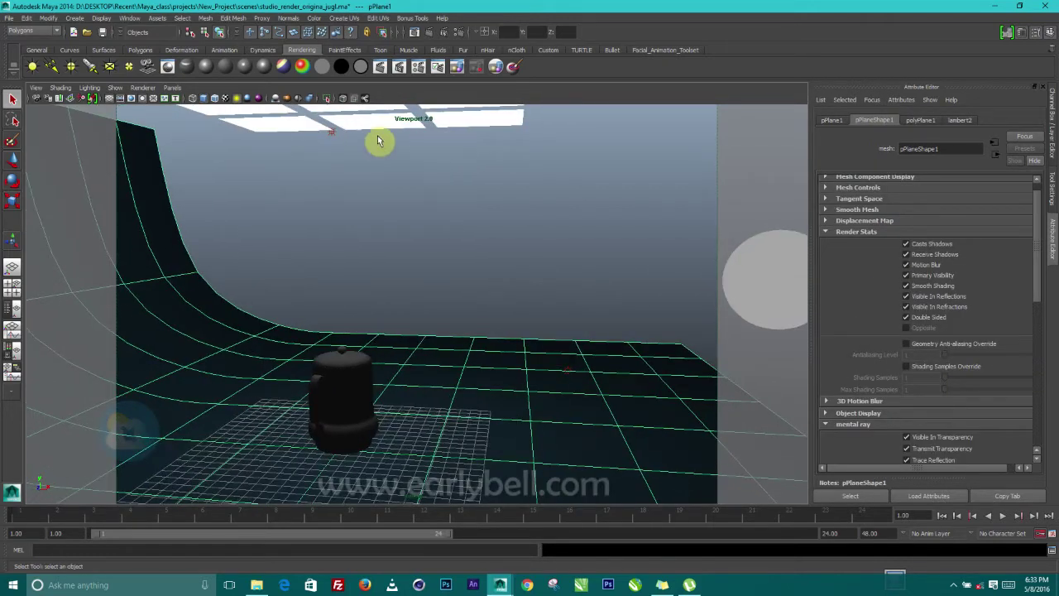
pyautogui.click(332, 132)
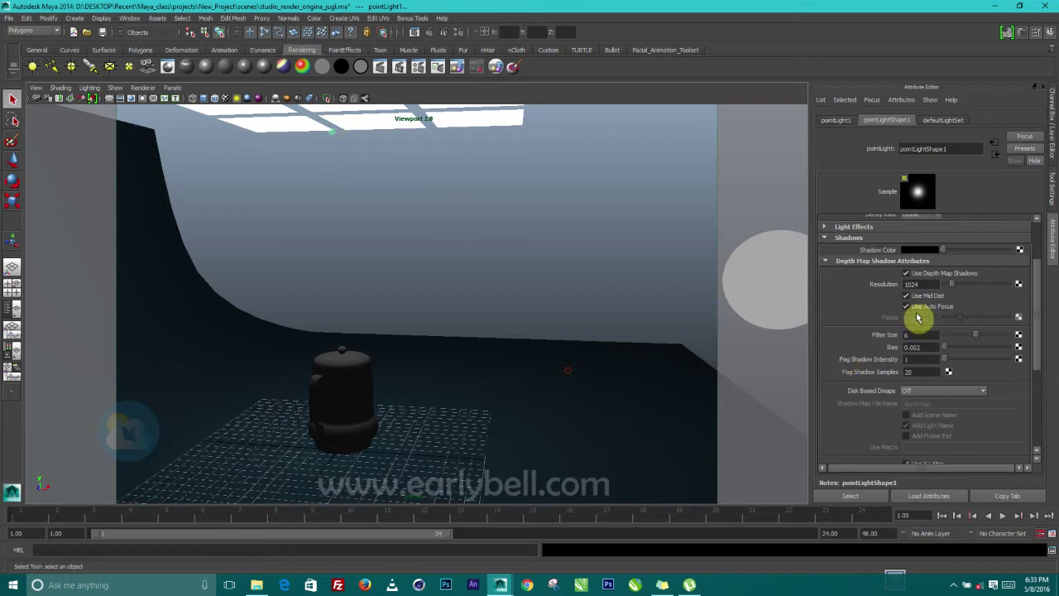
pyautogui.scroll(1, 936, 315)
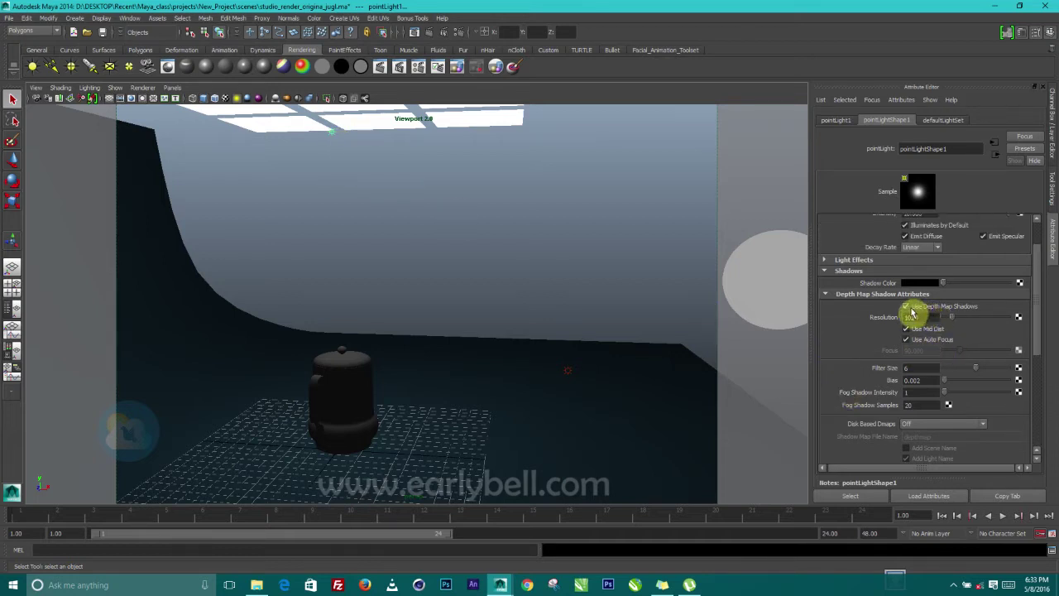
pyautogui.scroll(1, 951, 310)
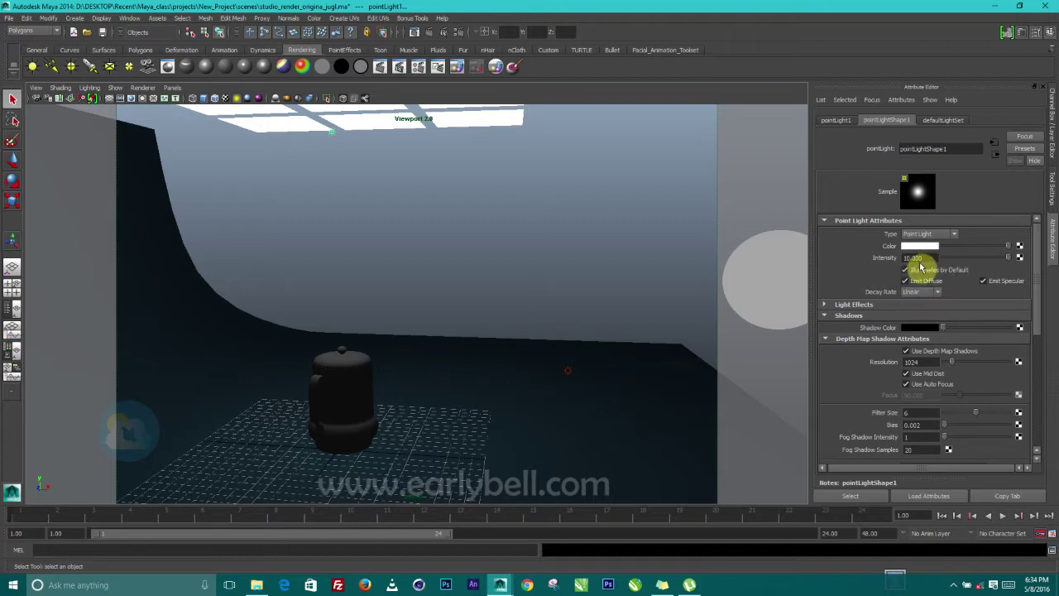
pyautogui.keyDown('alt'); pyautogui.moveTo(592, 326); pyautogui.dragTo(483, 308); pyautogui.keyUp('alt')
pyautogui.click(350, 307)
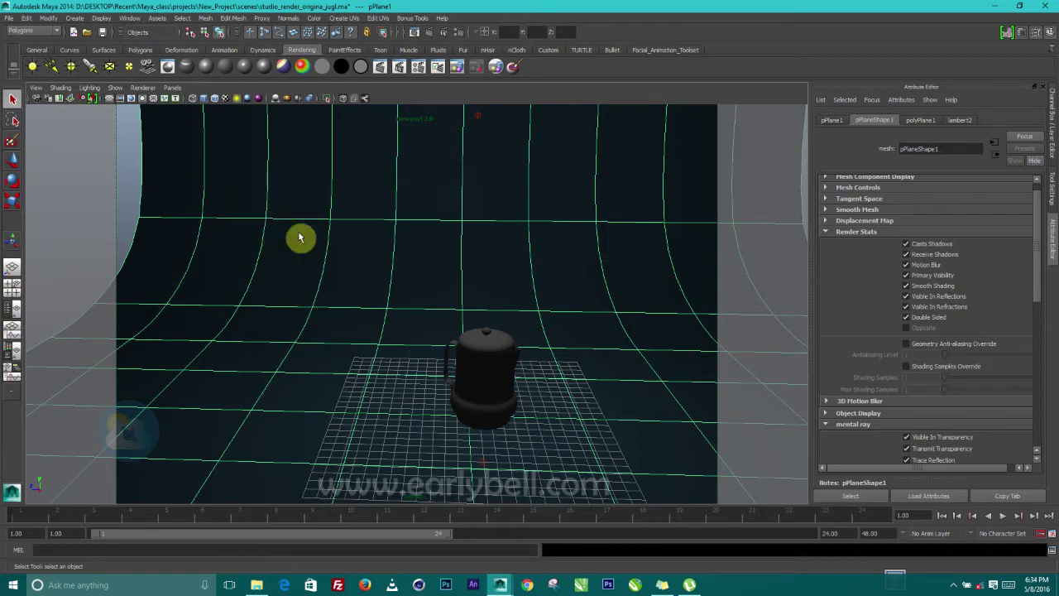
pyautogui.scroll(3, 506, 290)
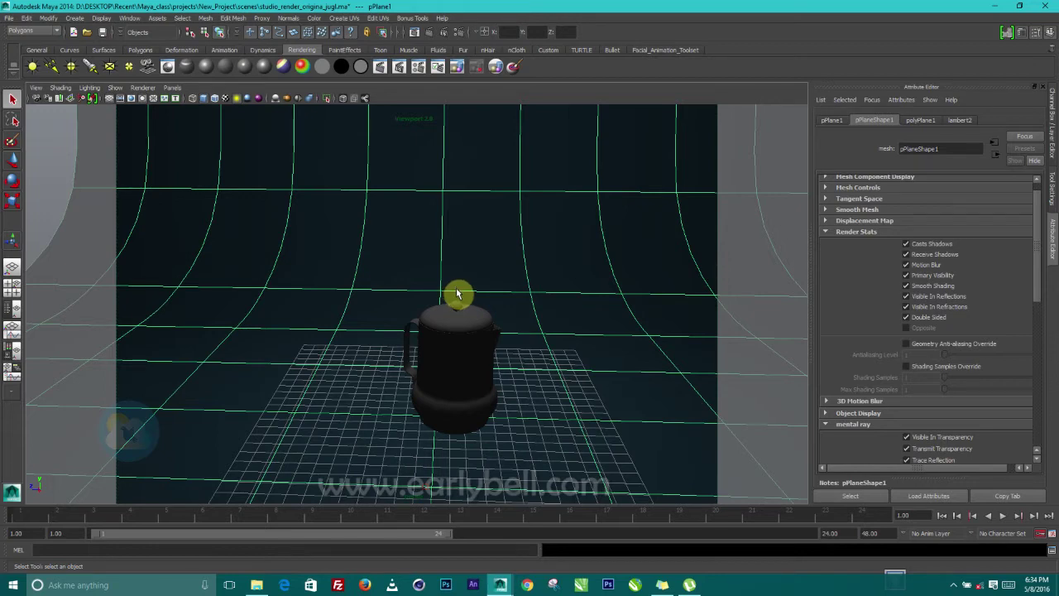
pyautogui.keyDown('alt'); pyautogui.moveTo(515, 271); pyautogui.dragTo(422, 161); pyautogui.keyUp('alt')
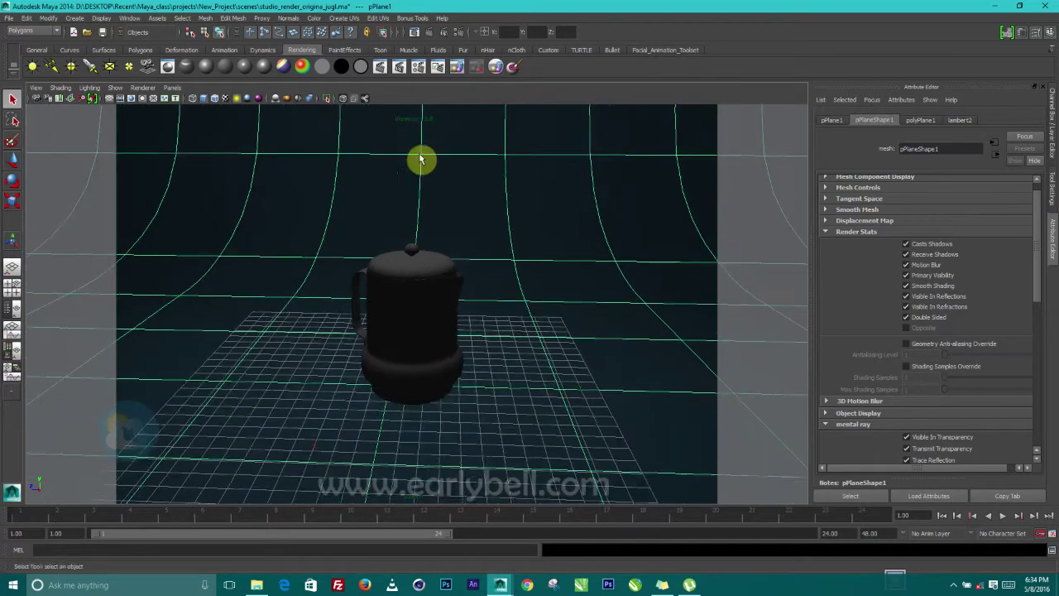
pyautogui.keyDown('alt'); pyautogui.moveTo(423, 161); pyautogui.dragTo(508, 386, button='right'); pyautogui.keyUp('alt')
pyautogui.keyDown('alt'); pyautogui.moveTo(508, 386); pyautogui.dragTo(482, 397); pyautogui.keyUp('alt')
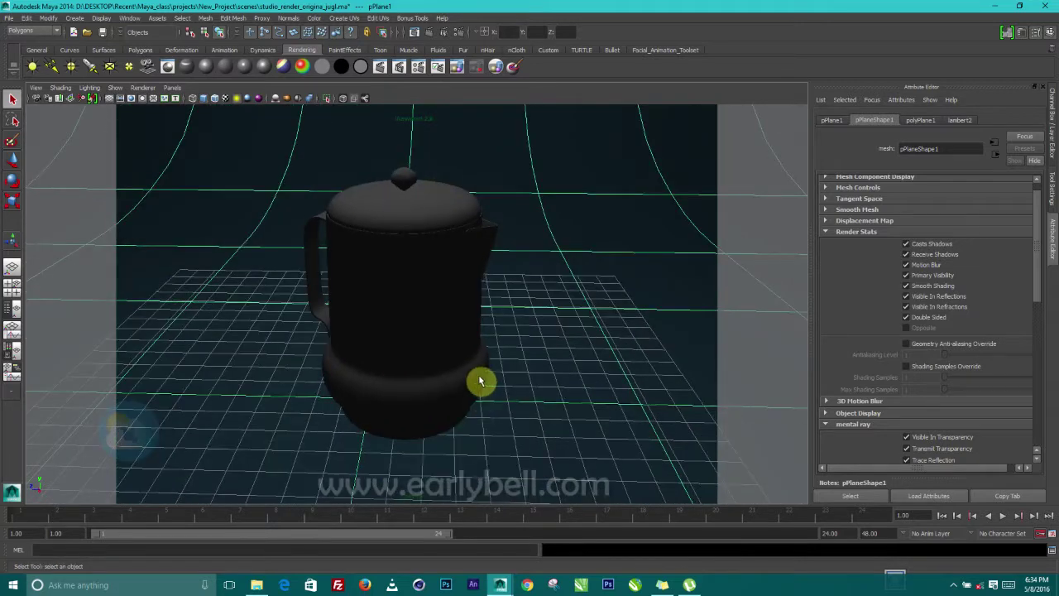
pyautogui.moveTo(481, 381)
pyautogui.keyDown('alt'); pyautogui.mouseDown(button='right')
pyautogui.moveTo(442, 303)
pyautogui.moveTo(477, 383)
pyautogui.mouseUp(button='right'); pyautogui.keyUp('alt')
pyautogui.keyDown('alt'); pyautogui.moveTo(478, 383); pyautogui.dragTo(506, 372); pyautogui.keyUp('alt')
pyautogui.keyDown('alt'); pyautogui.moveTo(506, 371); pyautogui.dragTo(526, 354, button='right'); pyautogui.keyUp('alt')
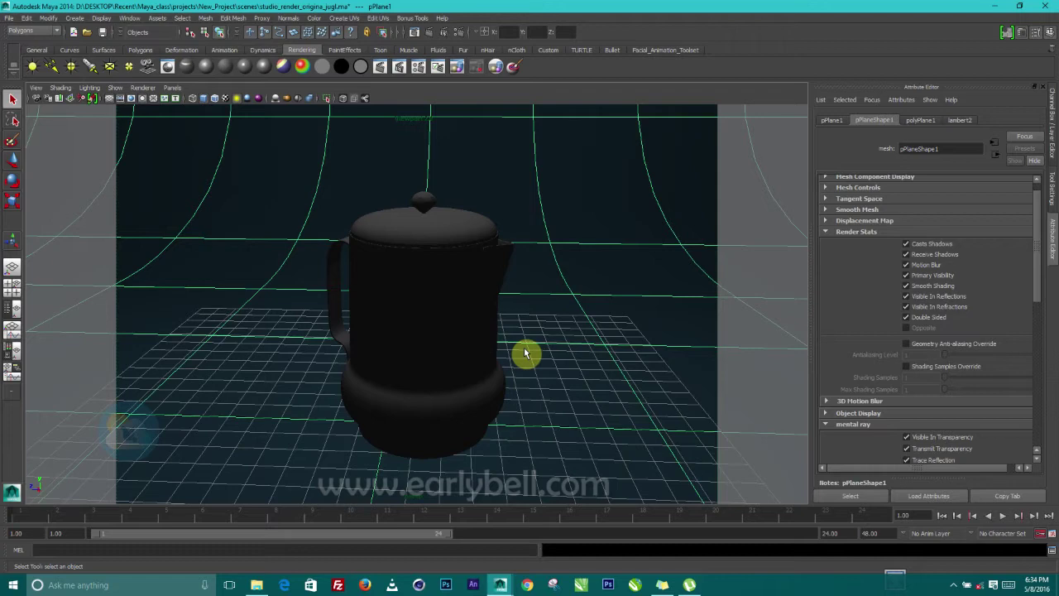
pyautogui.keyDown('alt'); pyautogui.moveTo(524, 353); pyautogui.dragTo(501, 284); pyautogui.keyUp('alt')
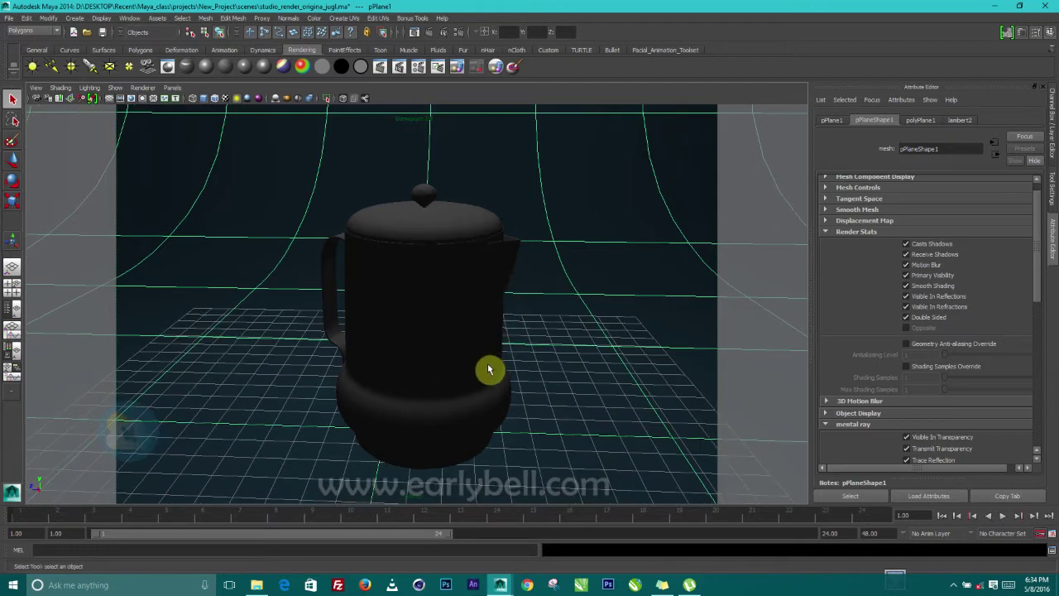
pyautogui.keyDown('alt'); pyautogui.moveTo(489, 369); pyautogui.dragTo(489, 338, button='right'); pyautogui.keyUp('alt')
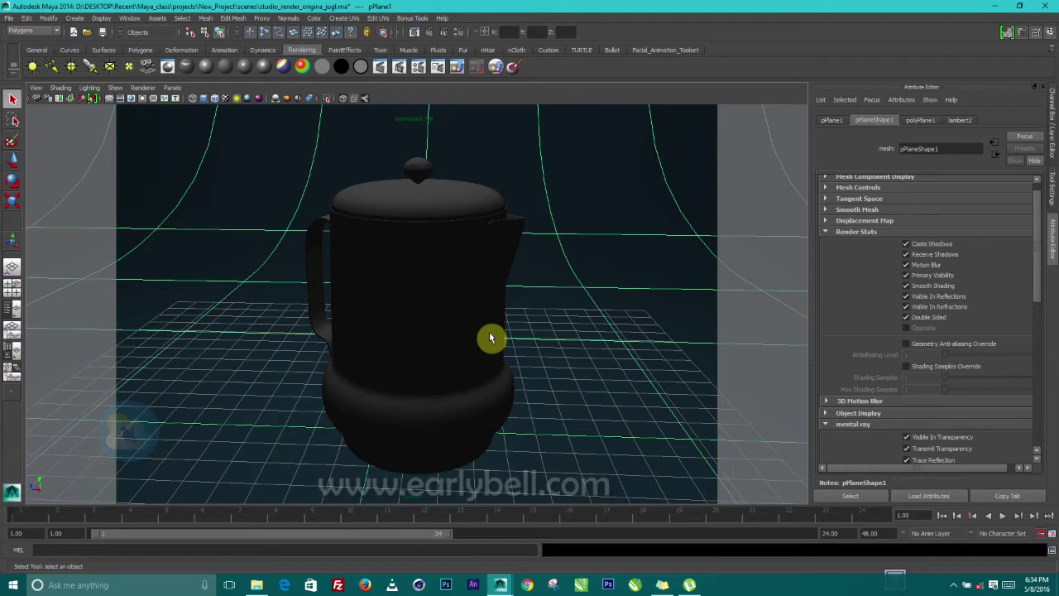
pyautogui.keyDown('alt'); pyautogui.moveTo(495, 236); pyautogui.dragTo(500, 245); pyautogui.keyUp('alt')
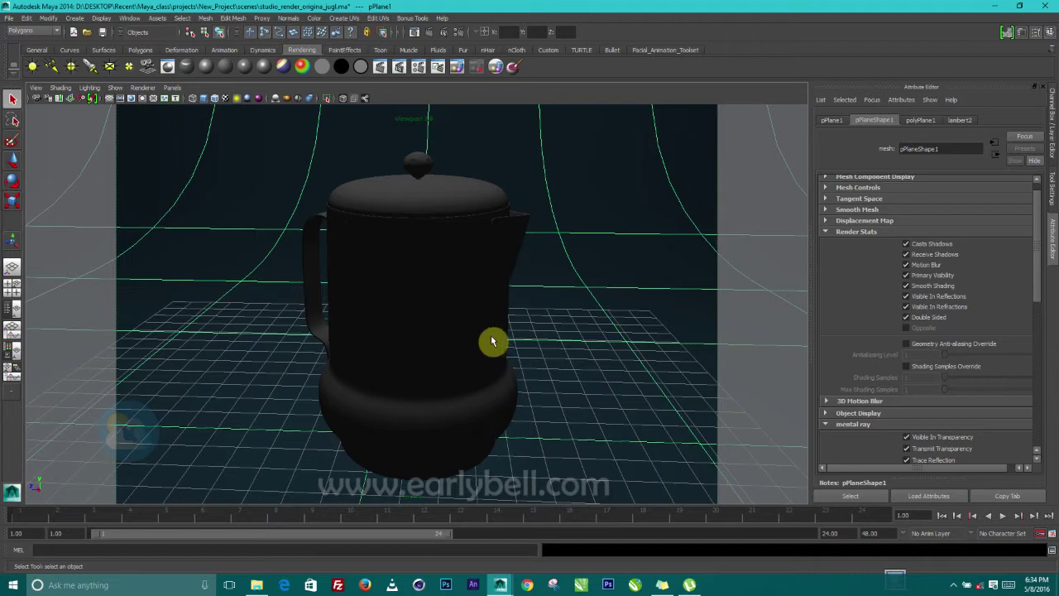
pyautogui.scroll(-2, 491, 341)
# - Select the dark jug and tumble the camera to frame it for a test render
pyautogui.click(451, 304)
pyautogui.keyDown('alt'); pyautogui.moveTo(450, 303); pyautogui.dragTo(524, 323, button='right'); pyautogui.keyUp('alt')
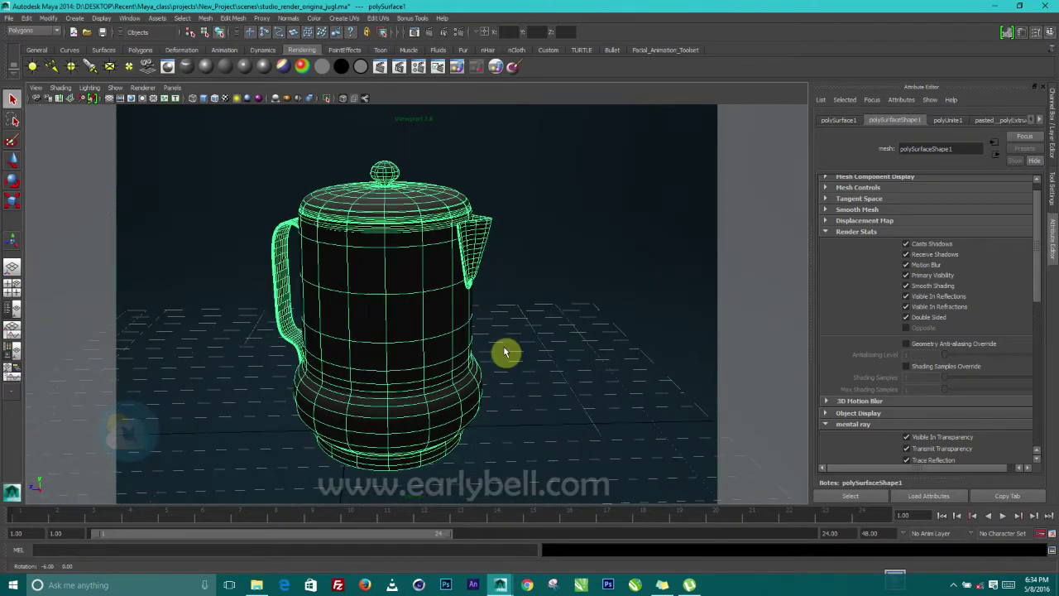
pyautogui.keyDown('alt'); pyautogui.moveTo(504, 354); pyautogui.dragTo(480, 347); pyautogui.keyUp('alt')
pyautogui.keyDown('alt'); pyautogui.moveTo(492, 353); pyautogui.dragTo(488, 331, button='middle'); pyautogui.keyUp('alt')
pyautogui.keyDown('alt'); pyautogui.moveTo(488, 331); pyautogui.dragTo(508, 314); pyautogui.keyUp('alt')
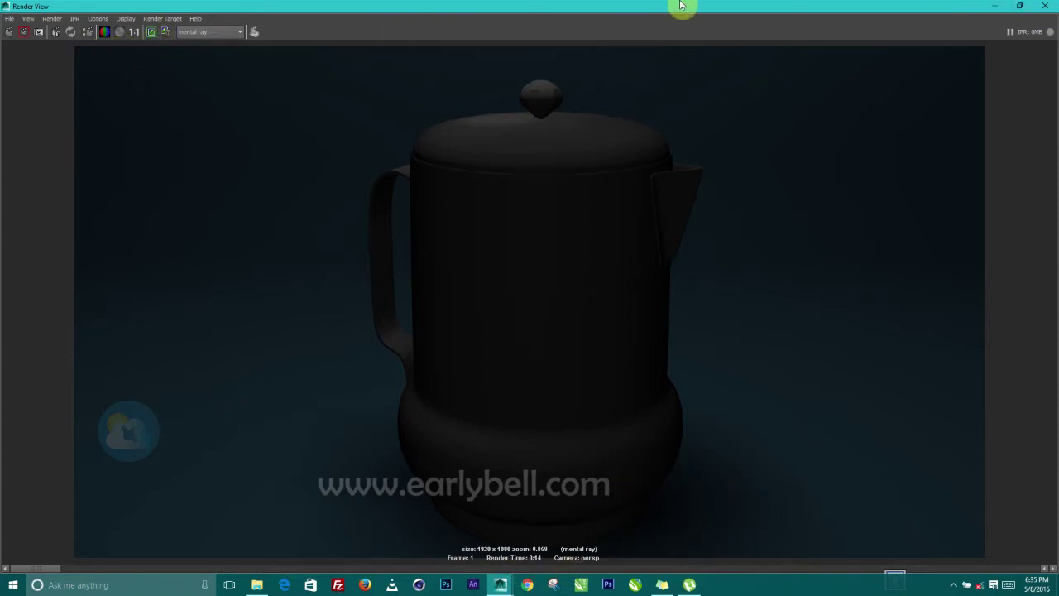
# - Restore and minimize the 1920×1080 Render View window to return to the scene viewport
pyautogui.moveTo(732, 8); pyautogui.dragTo(586, 124)
pyautogui.click(806, 130)
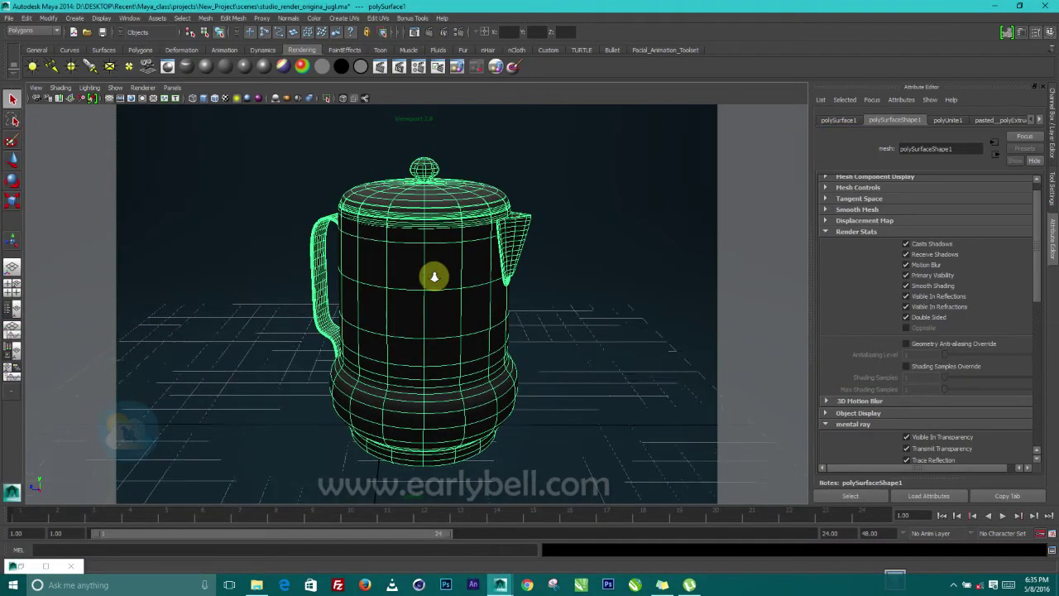
pyautogui.keyDown('alt'); pyautogui.moveTo(433, 277); pyautogui.dragTo(442, 300); pyautogui.keyUp('alt')
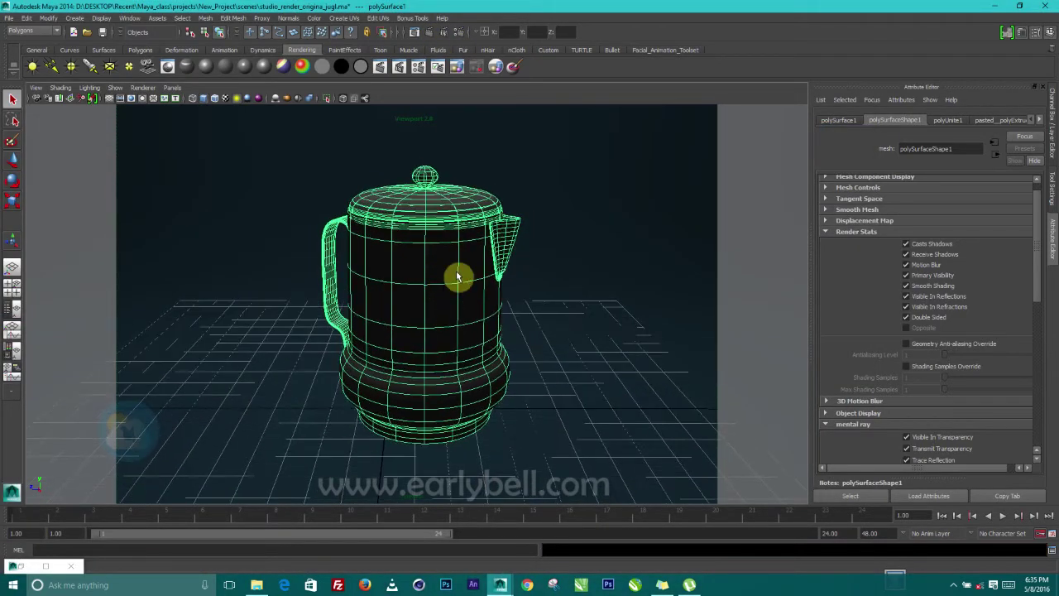
# - Assign a new Blinn to the jug with black Color, Reflectivity 1 and white Specular Color
pyautogui.click(206, 66)
pyautogui.moveTo(960, 247); pyautogui.dragTo(933, 254)
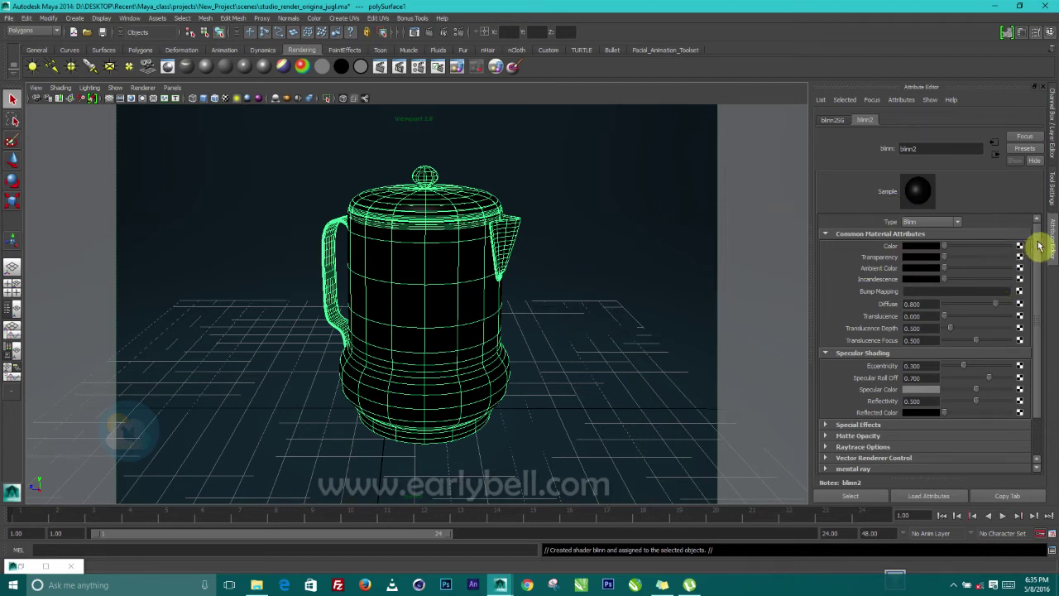
pyautogui.scroll(-1, 1041, 256)
pyautogui.moveTo(977, 387); pyautogui.dragTo(1046, 372)
pyautogui.moveTo(977, 373); pyautogui.dragTo(1054, 362)
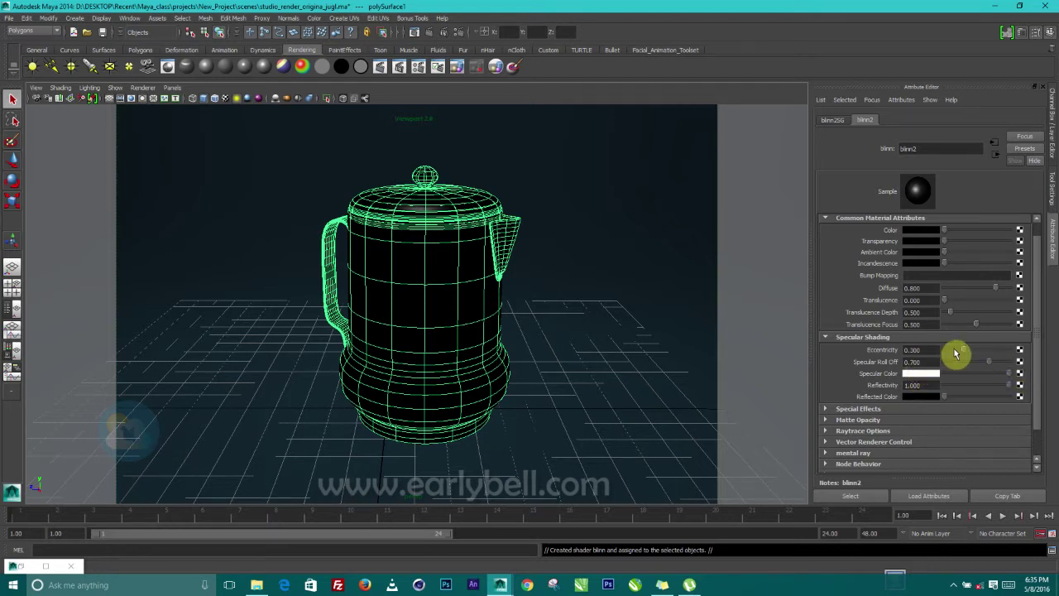
# - Set Eccentricity 0.137, Specular Roll Off 1, Translucence Focus 1 and Depth 5, then render
pyautogui.moveTo(969, 352); pyautogui.dragTo(958, 359)
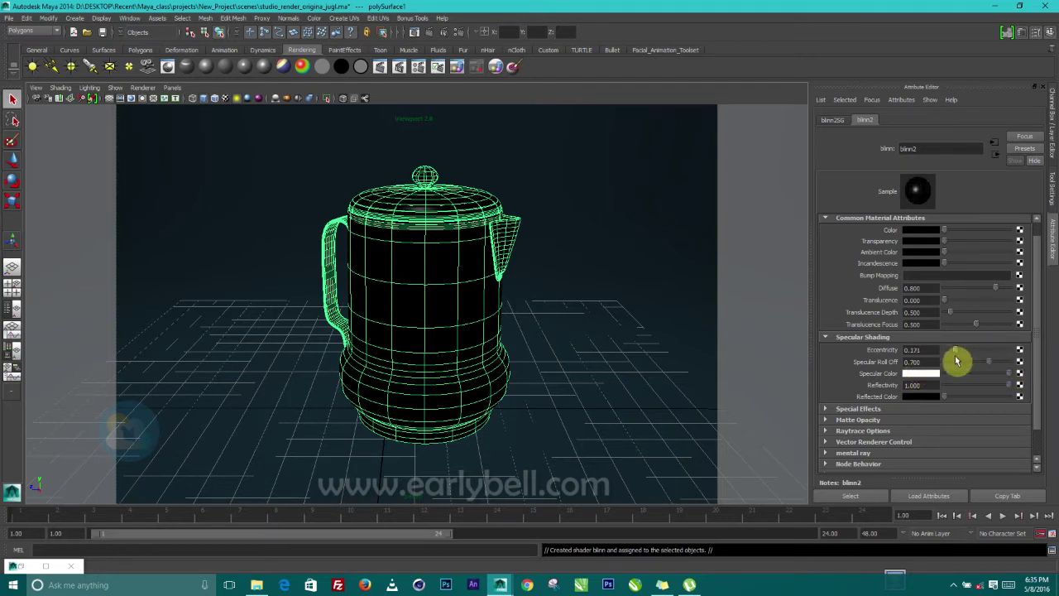
pyautogui.moveTo(992, 364); pyautogui.dragTo(1049, 356)
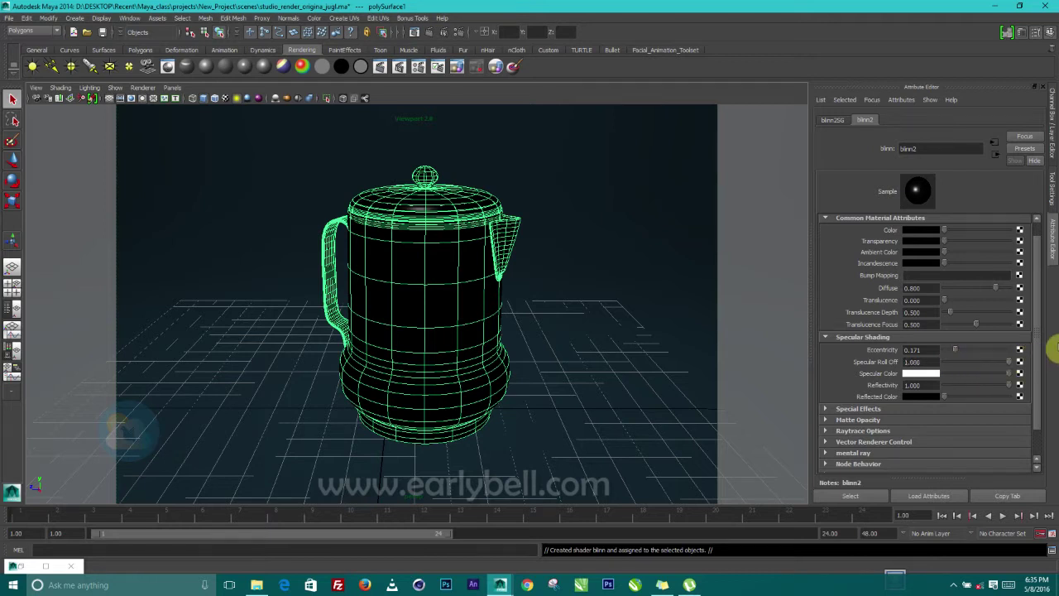
pyautogui.moveTo(955, 354)
pyautogui.mouseDown()
pyautogui.moveTo(941, 355)
pyautogui.moveTo(960, 355)
pyautogui.moveTo(950, 356)
pyautogui.mouseUp()
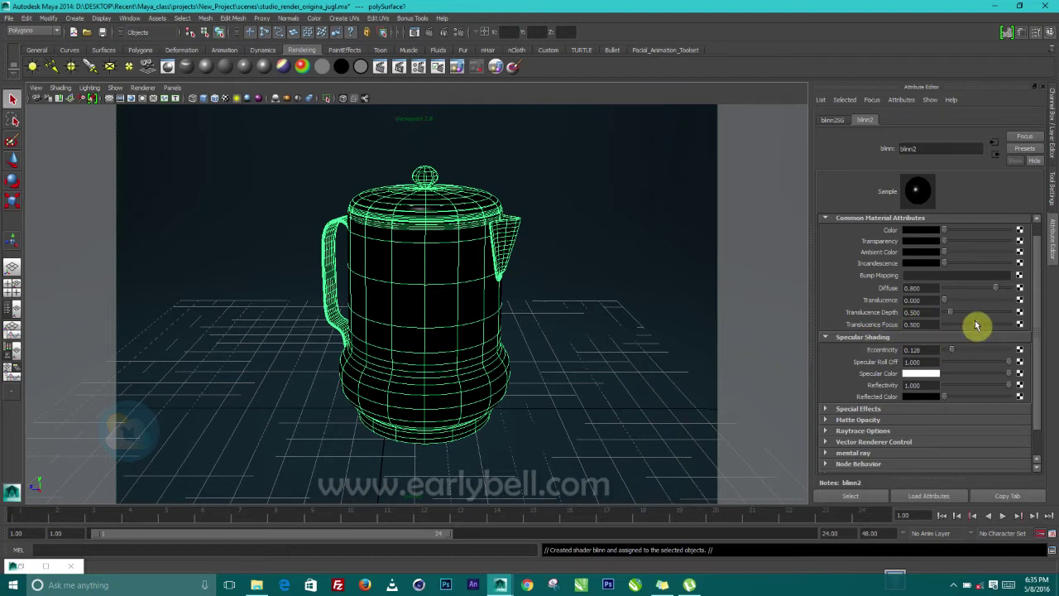
pyautogui.moveTo(985, 325); pyautogui.dragTo(1047, 307)
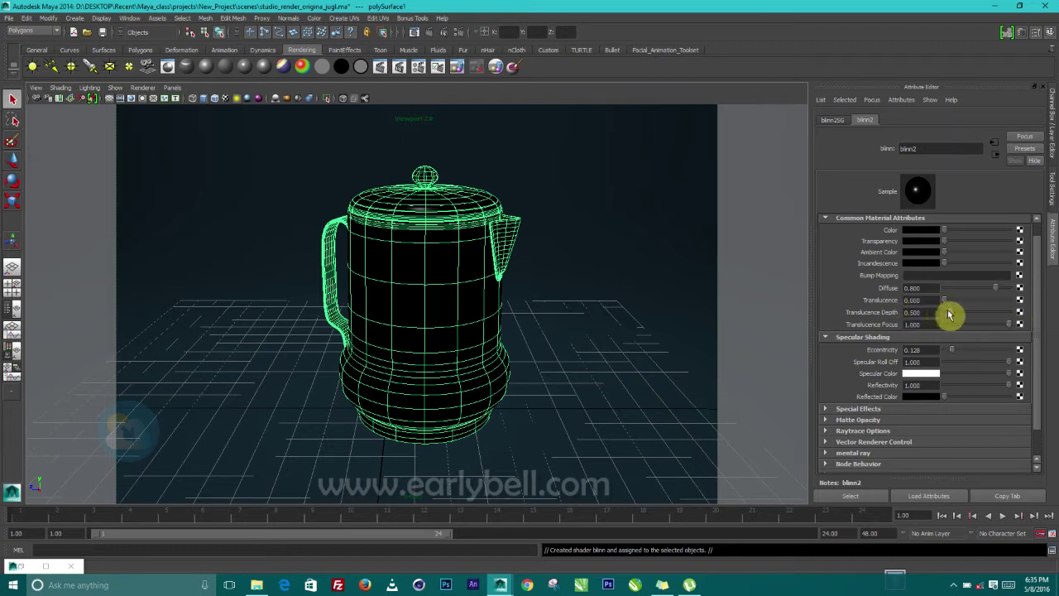
pyautogui.moveTo(949, 314); pyautogui.dragTo(1043, 307)
pyautogui.moveTo(954, 356)
pyautogui.mouseDown()
pyautogui.moveTo(1019, 348)
pyautogui.moveTo(958, 361)
pyautogui.mouseUp()
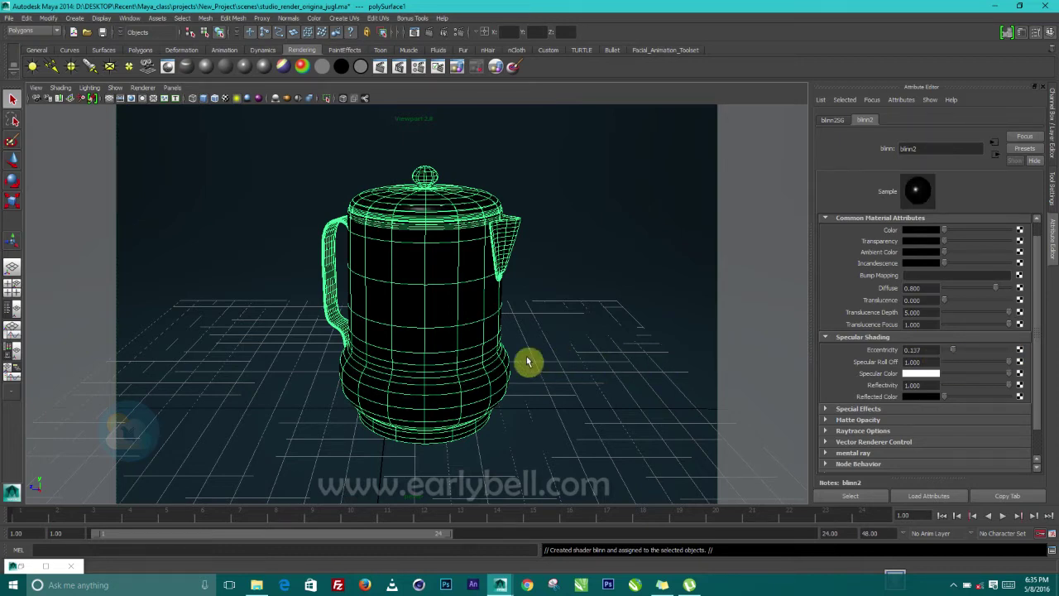
pyautogui.keyDown('alt'); pyautogui.moveTo(480, 333); pyautogui.dragTo(484, 319); pyautogui.keyUp('alt')
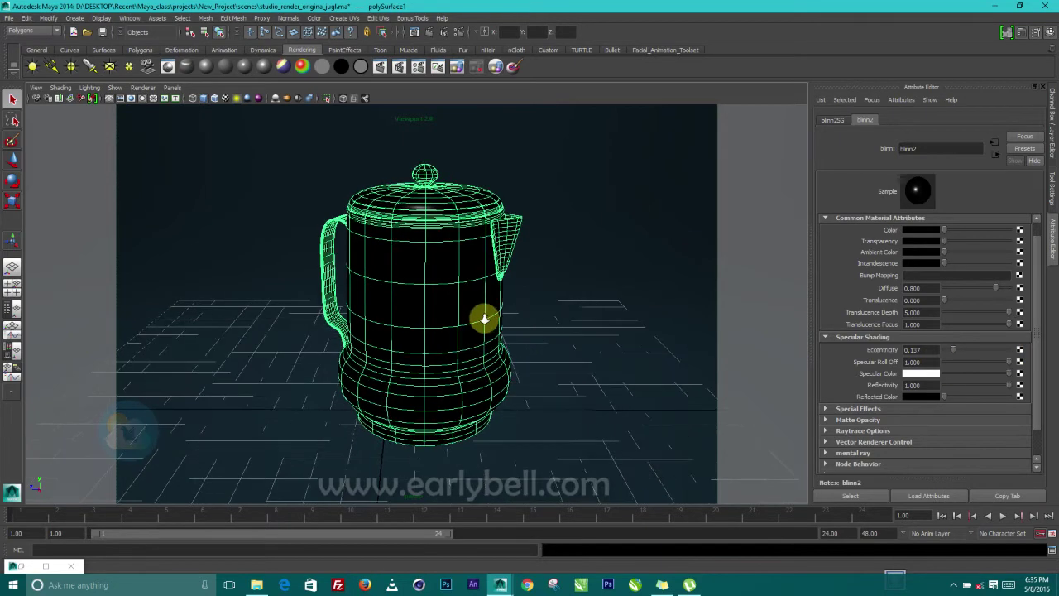
pyautogui.click(432, 31)
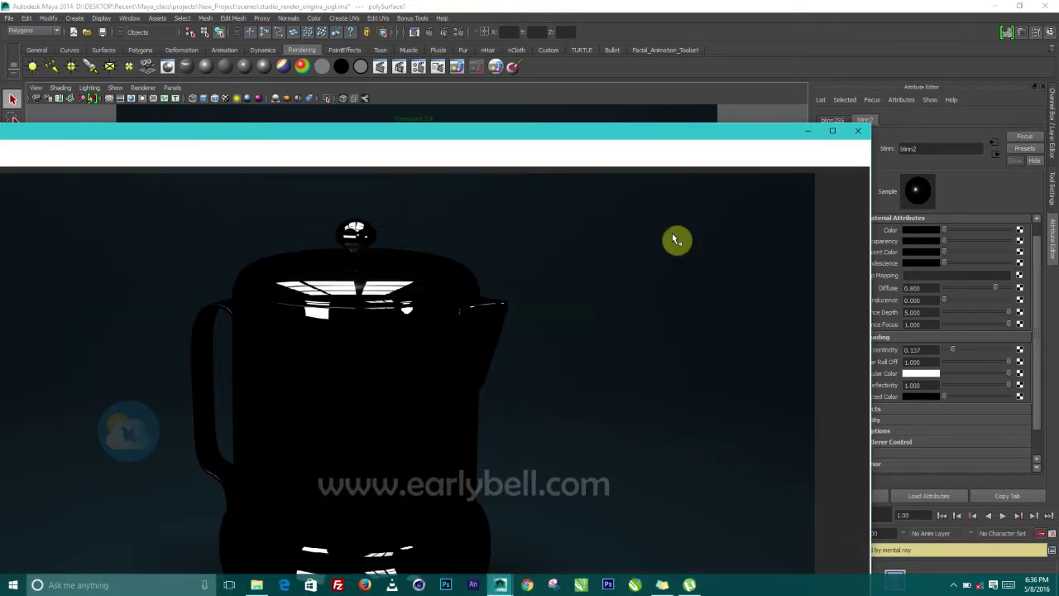
# - Maximize the glossy black jug render to inspect it, then restore and minimize the Render View
pyautogui.click(834, 130)
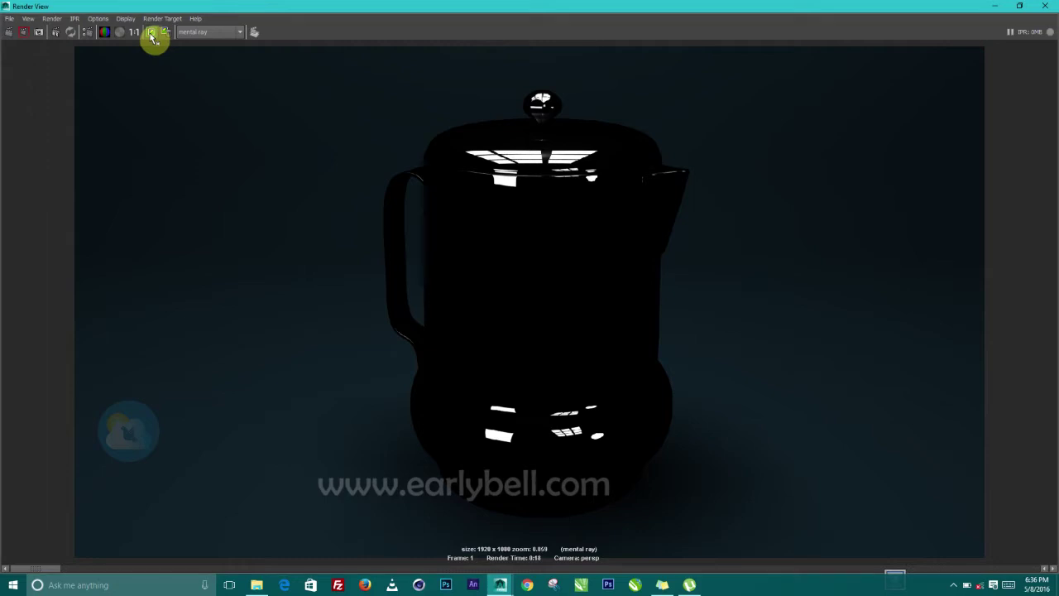
pyautogui.click(1020, 7)
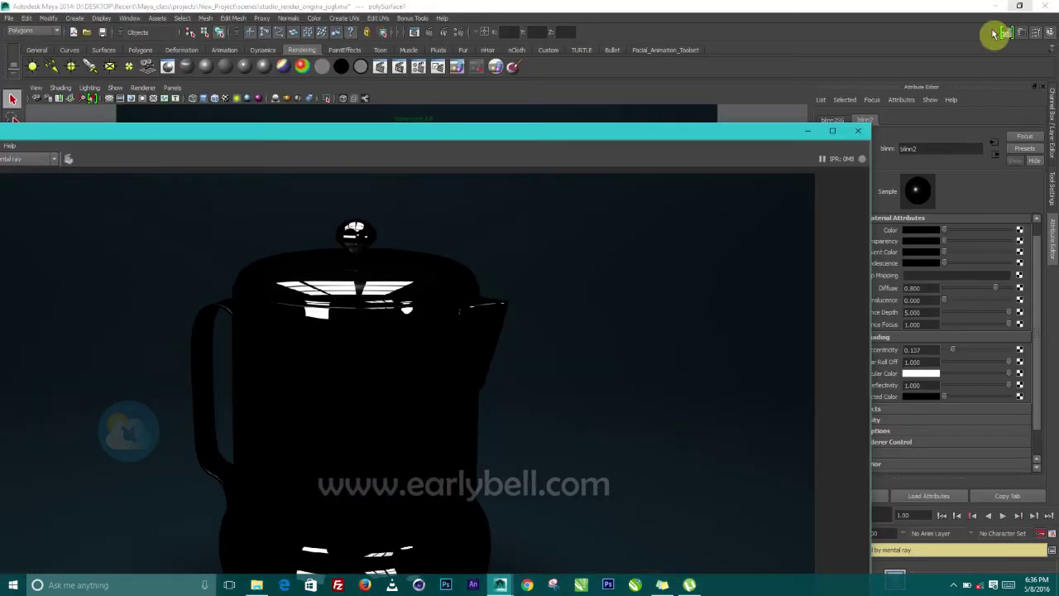
pyautogui.click(809, 132)
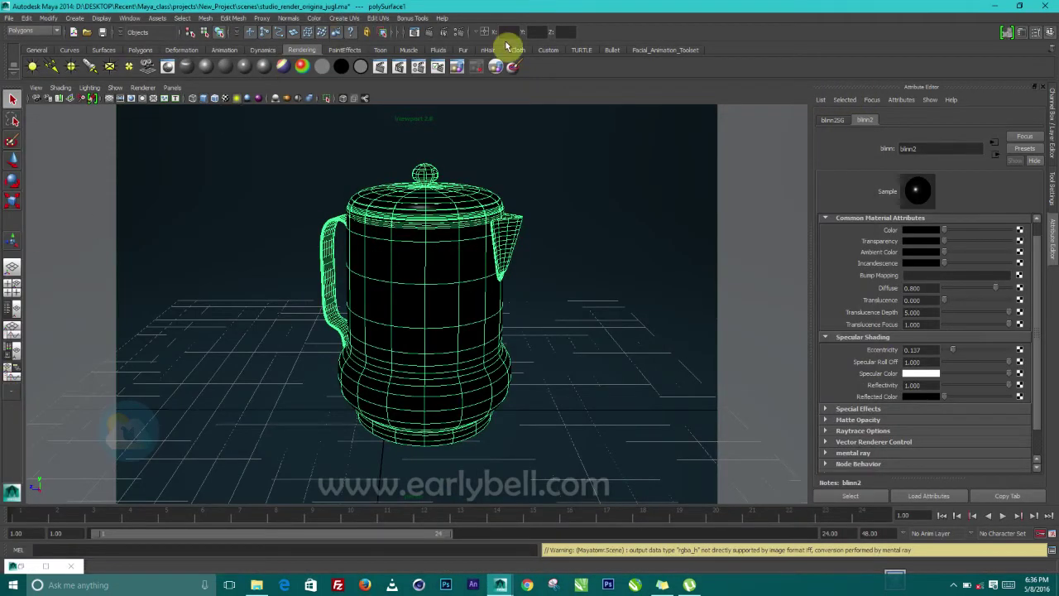
# - Set the Render Settings image size preset to HD 540
pyautogui.click(460, 31)
pyautogui.scroll(-5, 588, 252)
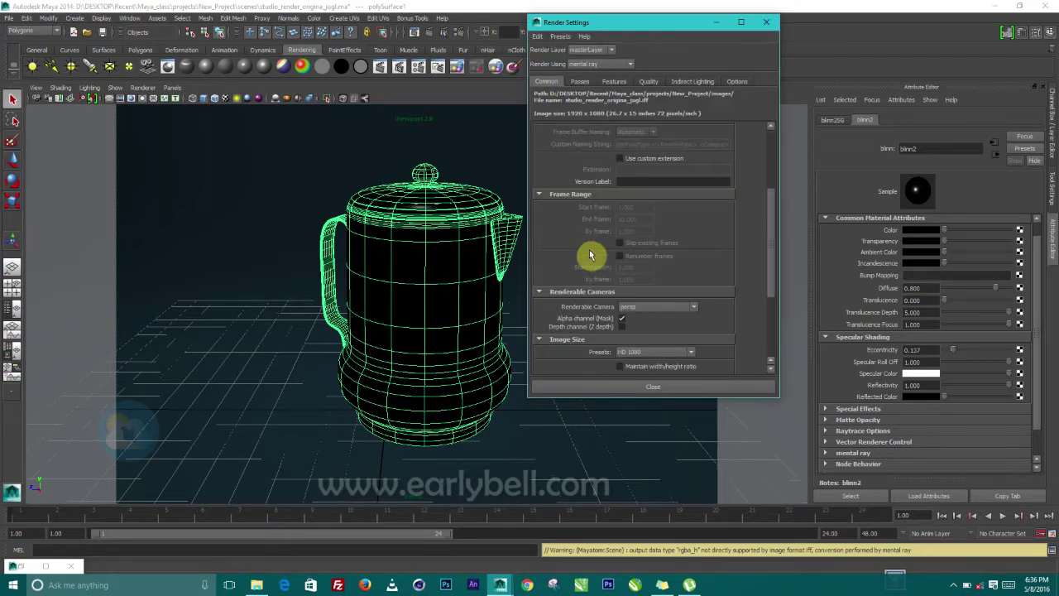
pyautogui.click(641, 252)
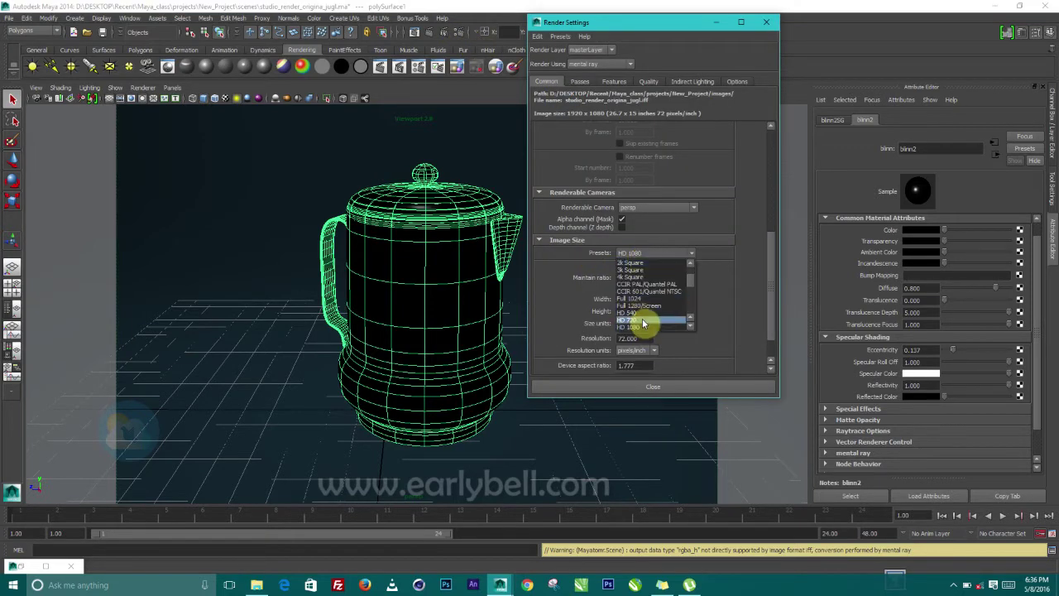
pyautogui.click(643, 316)
pyautogui.click(634, 386)
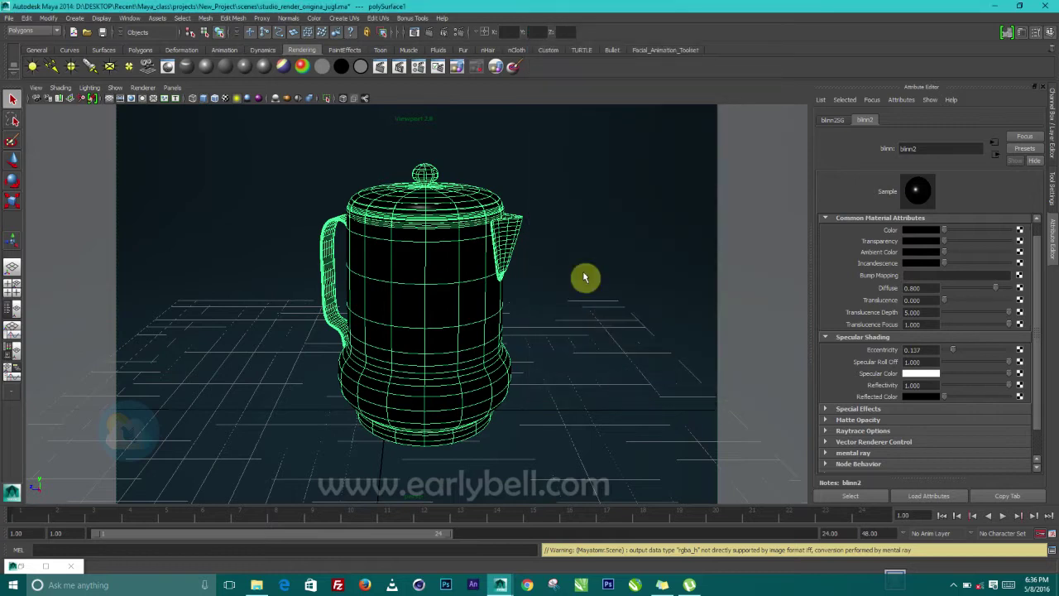
# - Zoom out and orbit to view the whole studio scene around the jug
pyautogui.scroll(-5, 389, 309)
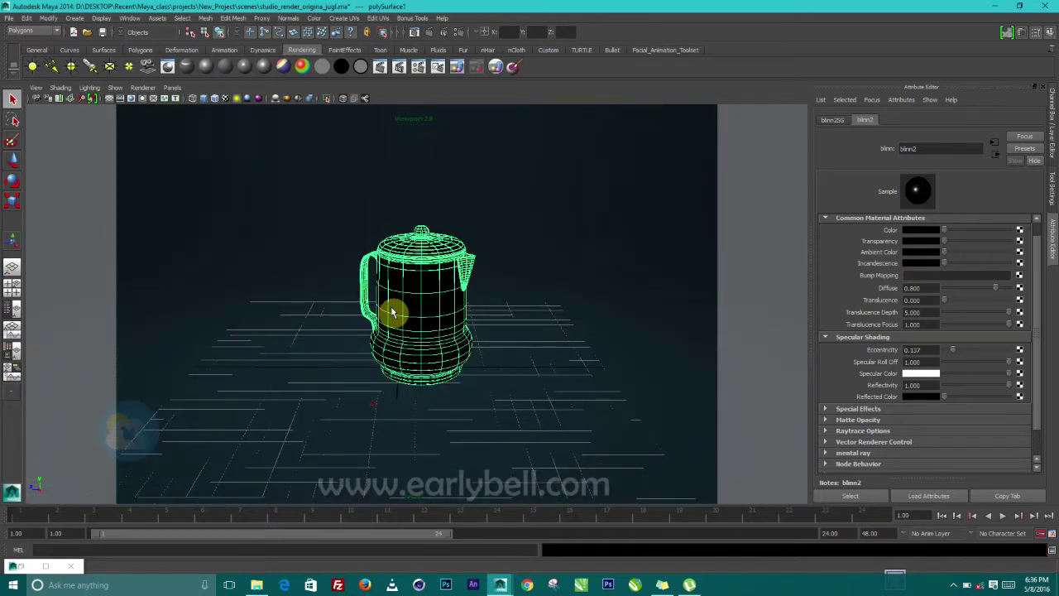
pyautogui.scroll(-5, 394, 315)
pyautogui.keyDown('alt'); pyautogui.moveTo(392, 314); pyautogui.dragTo(460, 292); pyautogui.keyUp('alt')
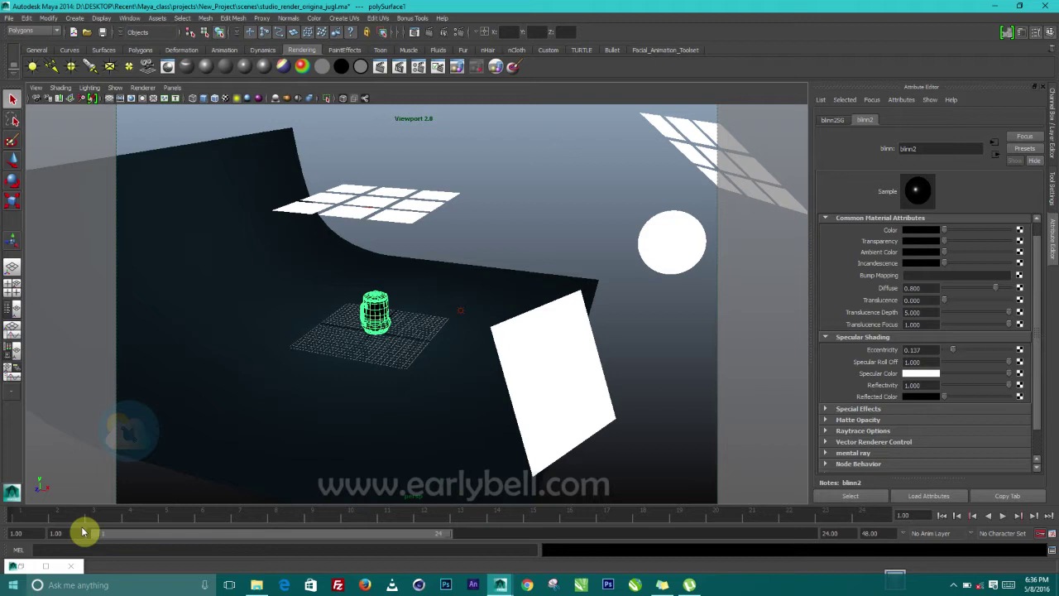
# - Create a mental ray image-based light from the Indirect Lighting render settings
pyautogui.click(461, 32)
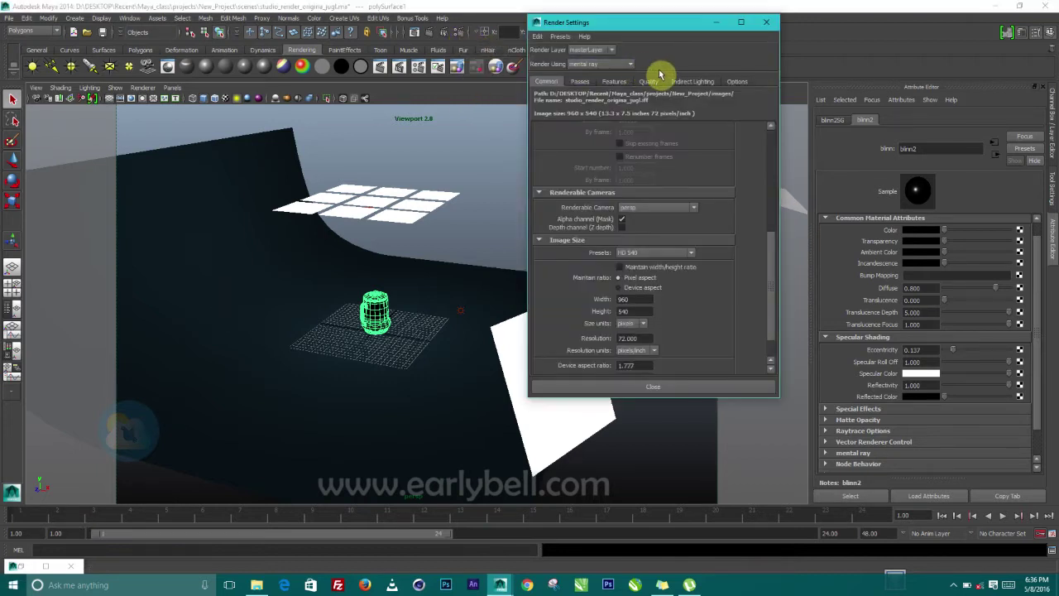
pyautogui.click(684, 81)
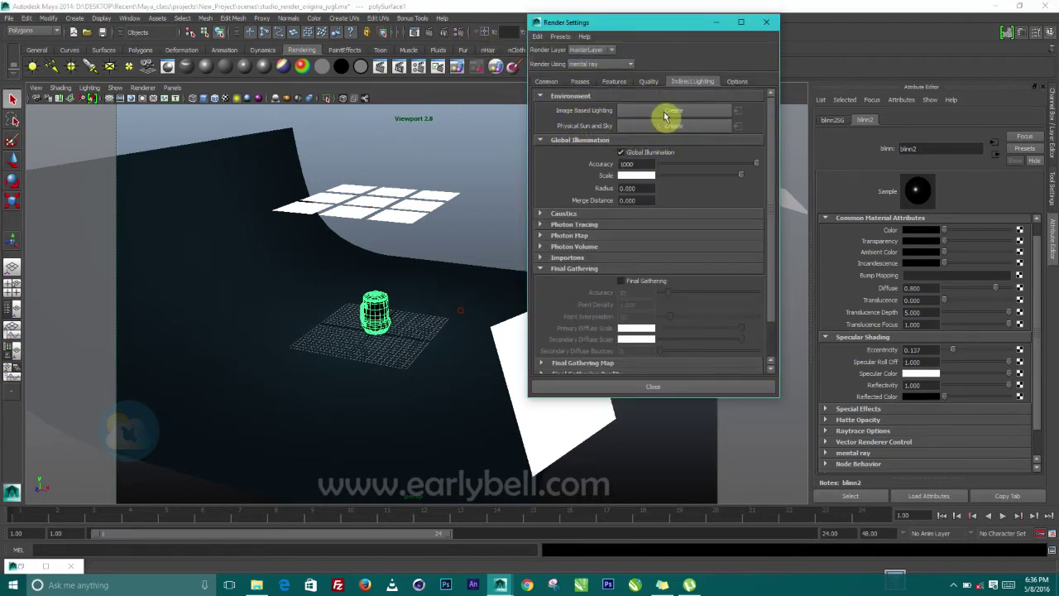
pyautogui.click(674, 110)
pyautogui.click(1023, 221)
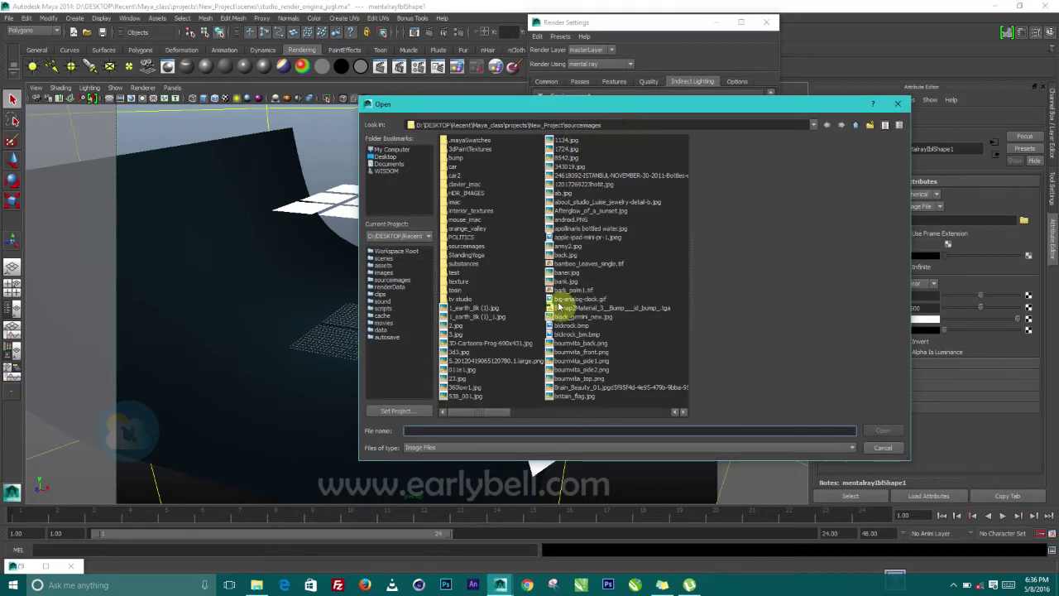
# - Browse the HDR_IMAGES panoramas and load newhdri_011.jpg as the lighting image
pyautogui.click(467, 194)
pyautogui.doubleClick(467, 194)
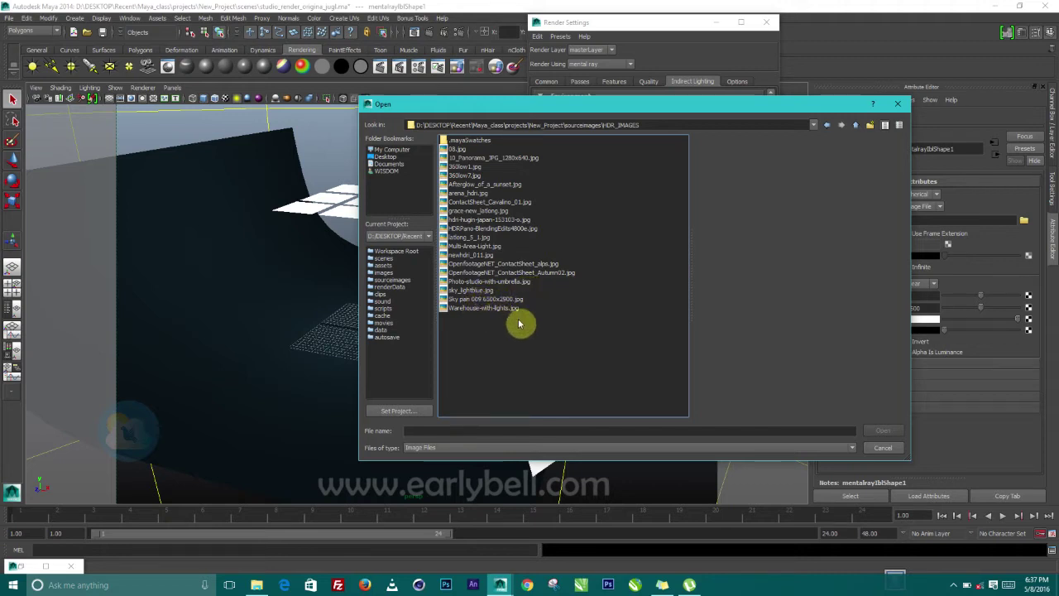
pyautogui.click(477, 308)
pyautogui.click(480, 299)
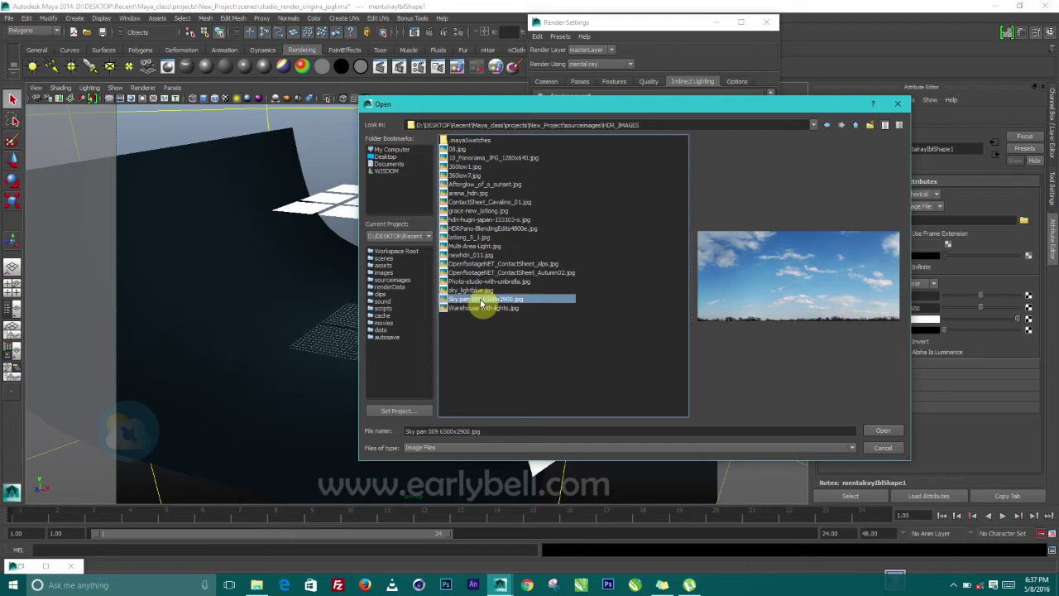
pyautogui.click(471, 291)
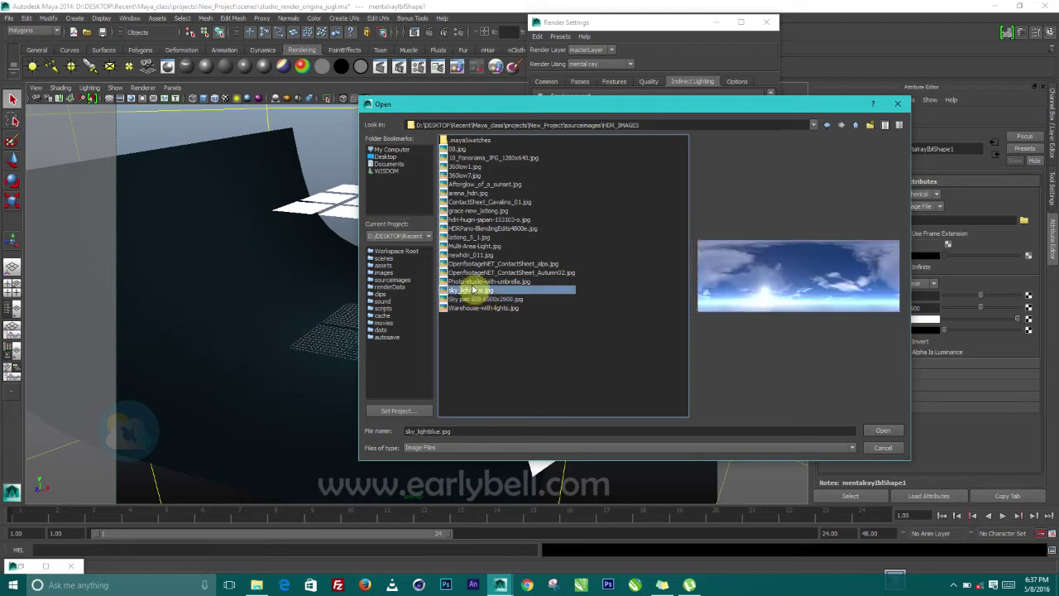
pyautogui.click(474, 282)
pyautogui.click(474, 273)
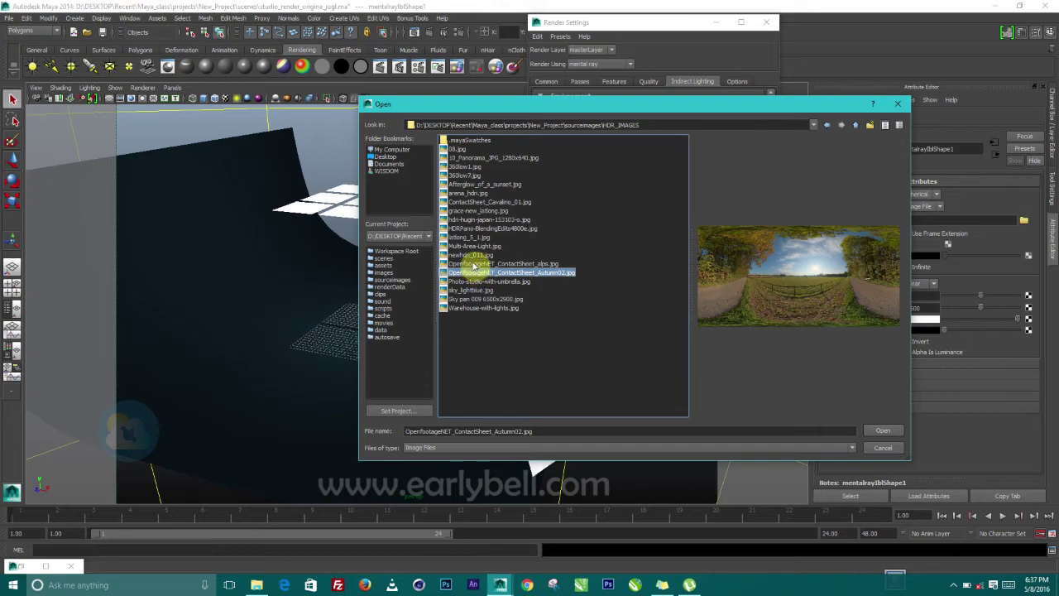
pyautogui.click(474, 264)
pyautogui.click(474, 255)
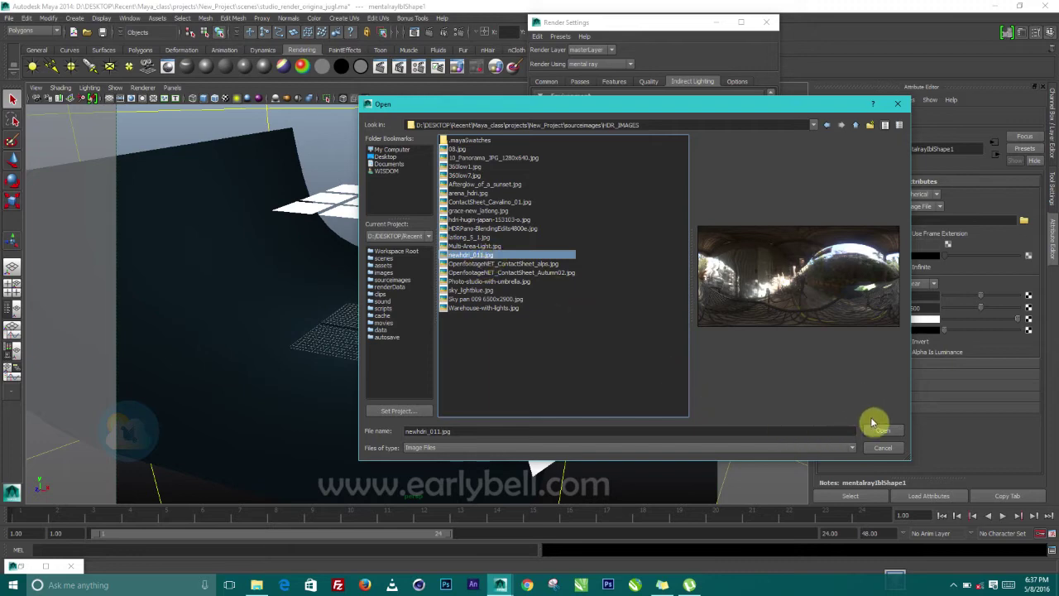
pyautogui.click(881, 432)
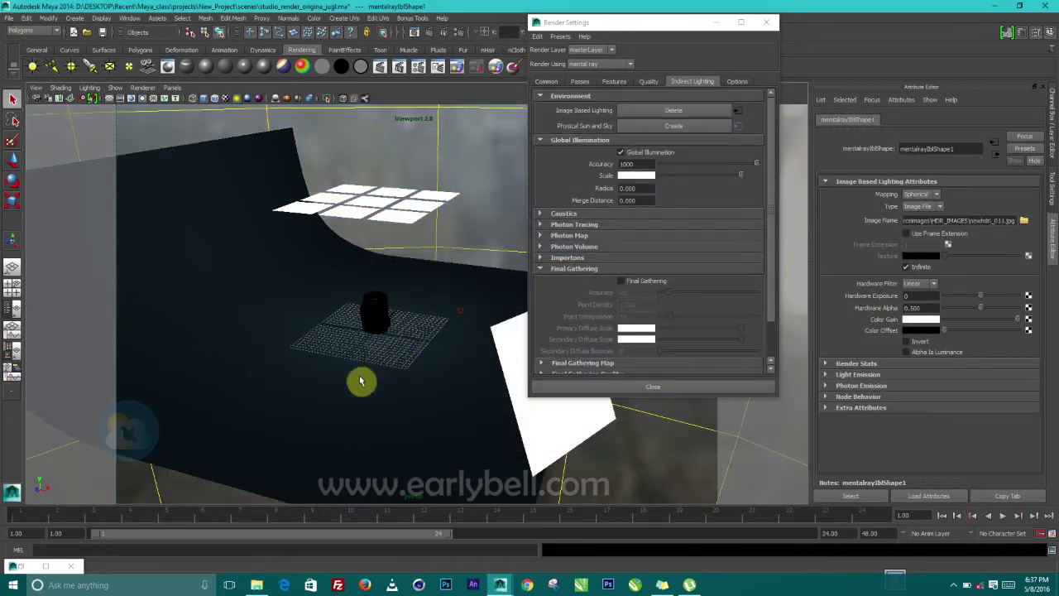
# - Move Render Settings aside, frame the jug from the front, and render it with HDRI reflections
pyautogui.click(711, 26)
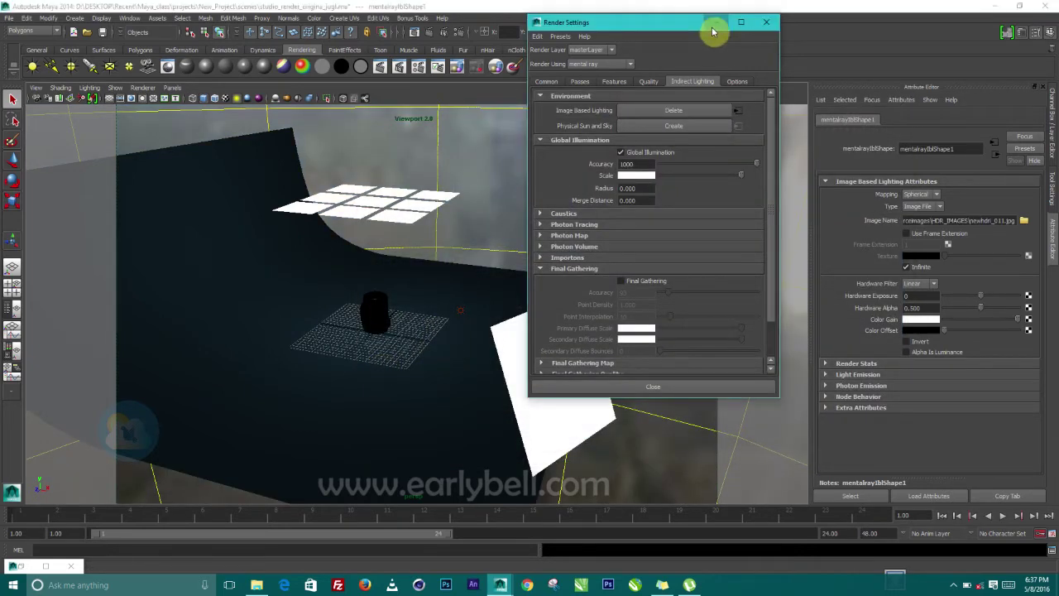
pyautogui.click(740, 22)
pyautogui.keyDown('alt'); pyautogui.moveTo(527, 309); pyautogui.dragTo(504, 397); pyautogui.keyUp('alt')
pyautogui.keyDown('alt'); pyautogui.moveTo(504, 397); pyautogui.dragTo(466, 382, button='middle'); pyautogui.keyUp('alt')
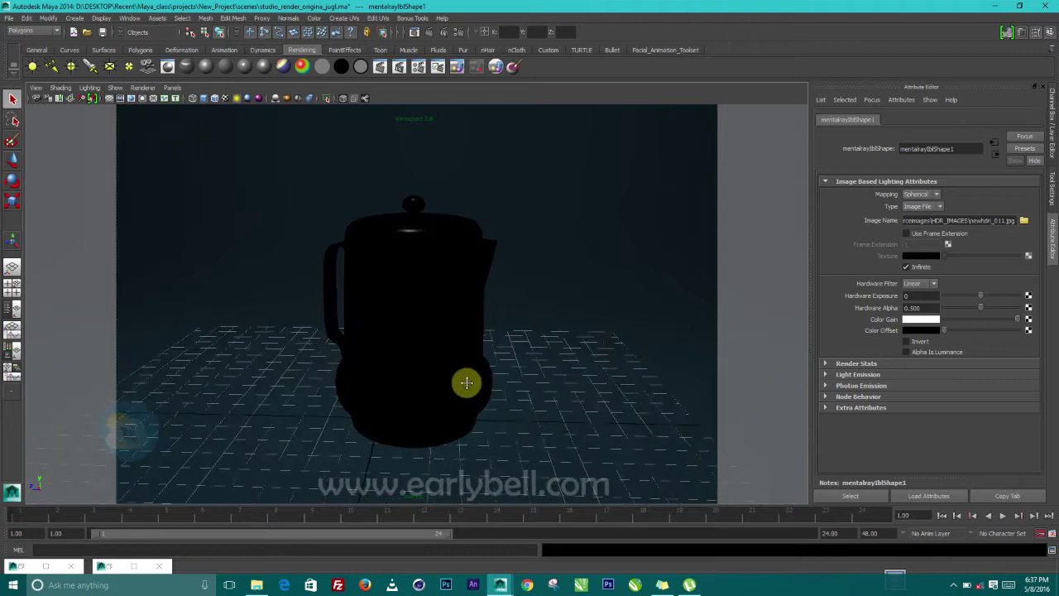
pyautogui.moveTo(467, 382)
pyautogui.keyDown('alt'); pyautogui.mouseDown(button='right')
pyautogui.moveTo(477, 361)
pyautogui.moveTo(496, 402)
pyautogui.moveTo(483, 382)
pyautogui.mouseUp(button='right'); pyautogui.keyUp('alt')
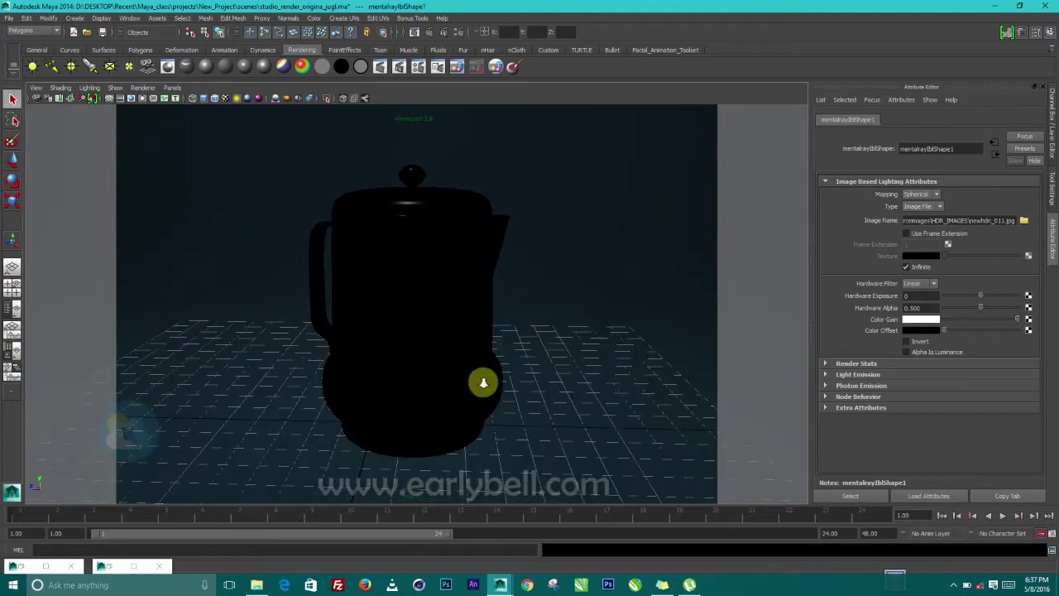
pyautogui.click(426, 32)
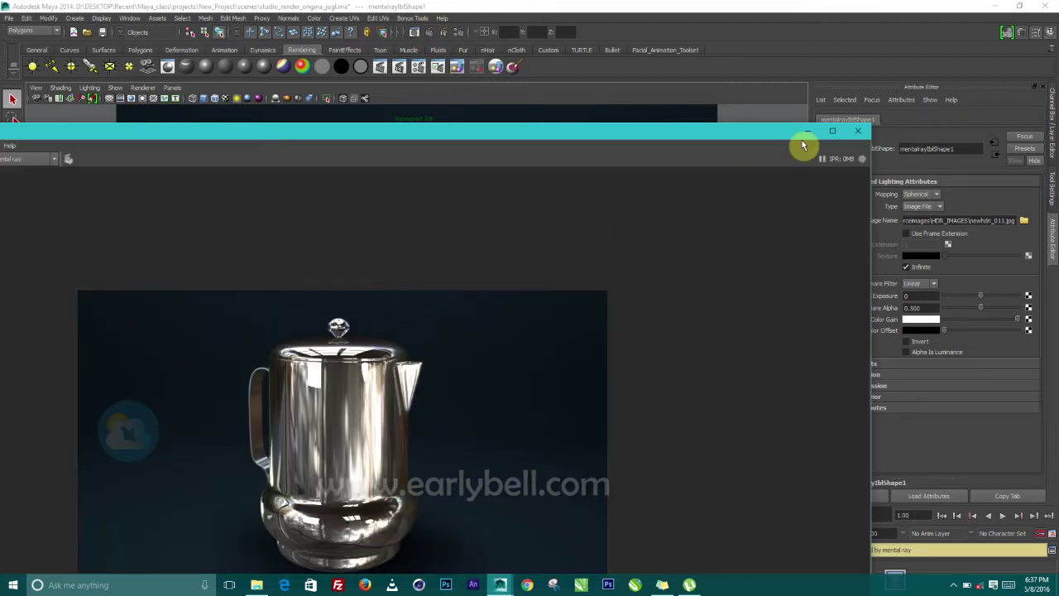
pyautogui.click(831, 132)
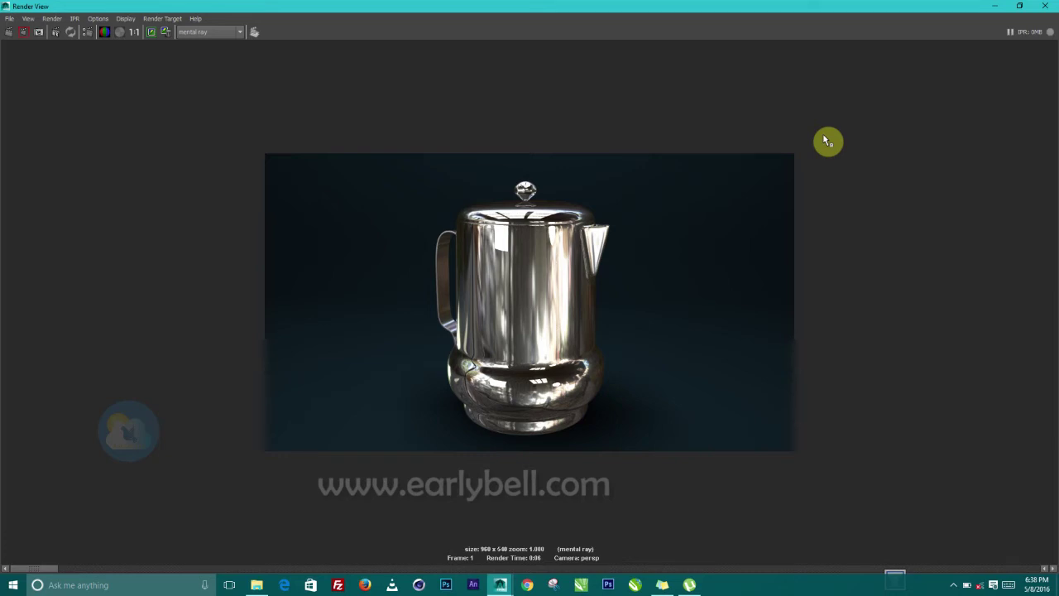
pyautogui.click(1020, 6)
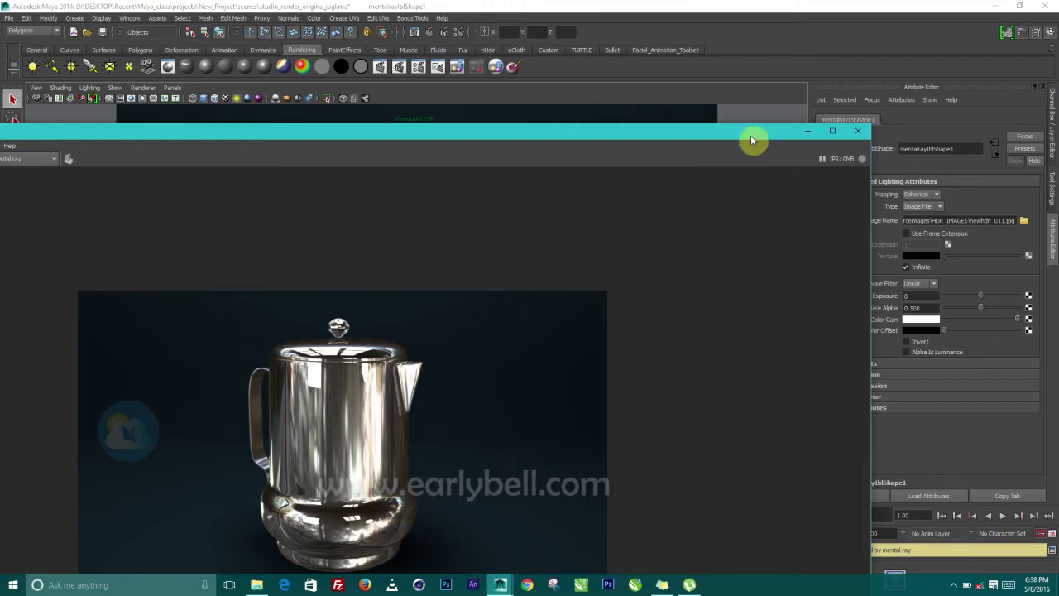
# - Minimise the Render View and zoom out to see the whole studio setup
pyautogui.moveTo(752, 137); pyautogui.dragTo(838, 134)
pyautogui.click(845, 134)
pyautogui.scroll(-6, 407, 303)
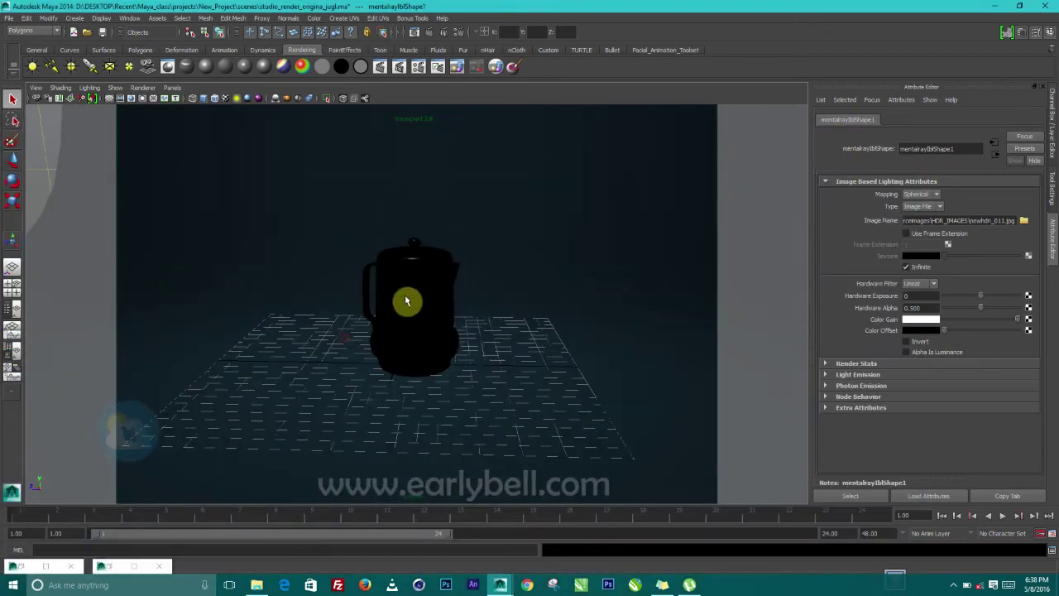
pyautogui.scroll(-6, 406, 306)
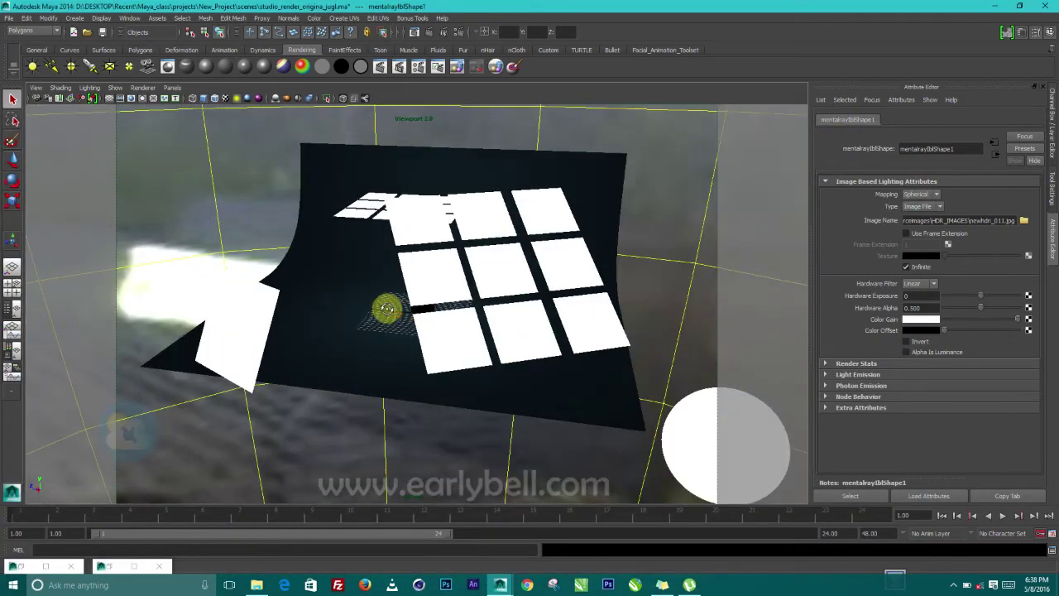
pyautogui.keyDown('alt'); pyautogui.moveTo(386, 307); pyautogui.dragTo(481, 273); pyautogui.keyUp('alt')
# - Turn off Primary Visibility in mentalrayIbl1's Render Stats, then reframe the jug
pyautogui.click(590, 244)
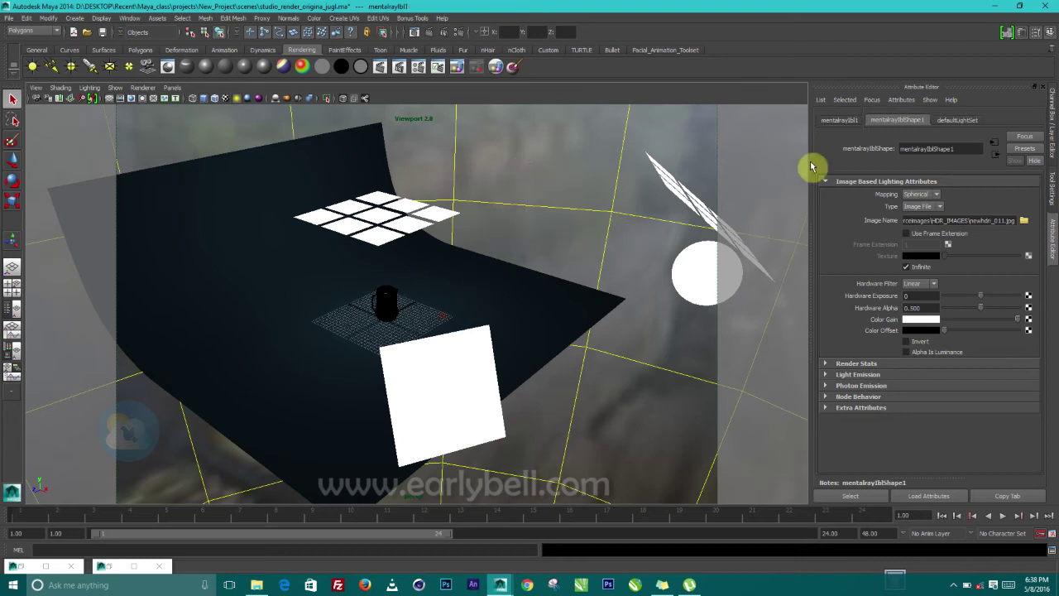
pyautogui.click(865, 364)
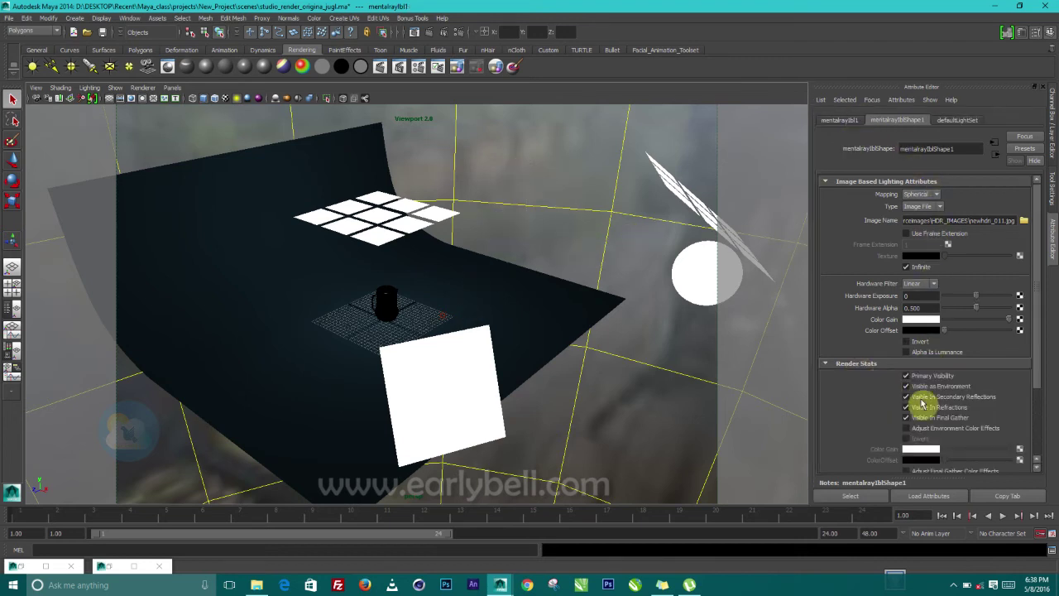
pyautogui.click(907, 377)
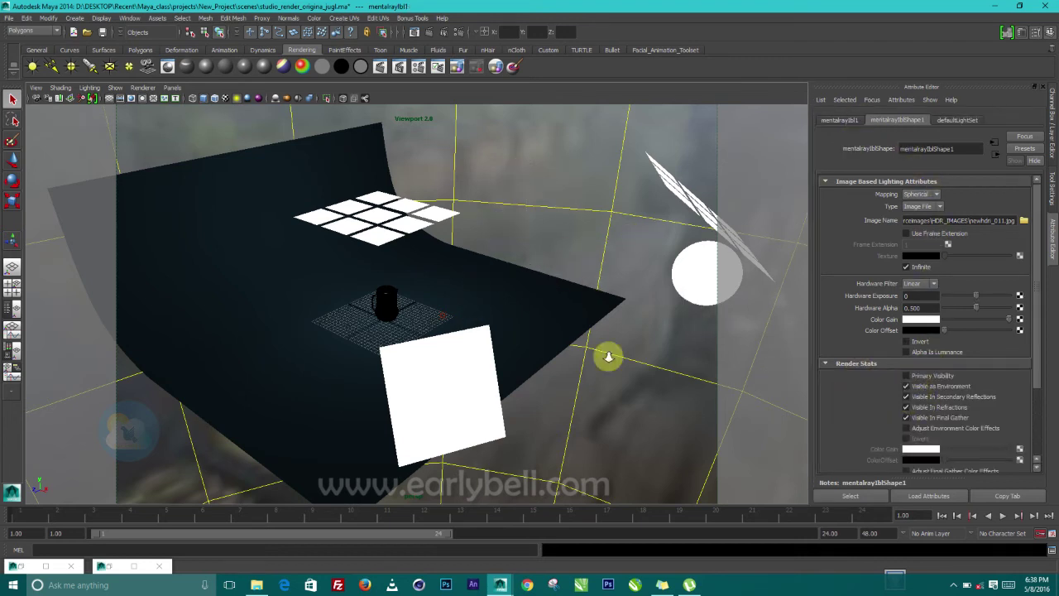
pyautogui.scroll(5, 653, 403)
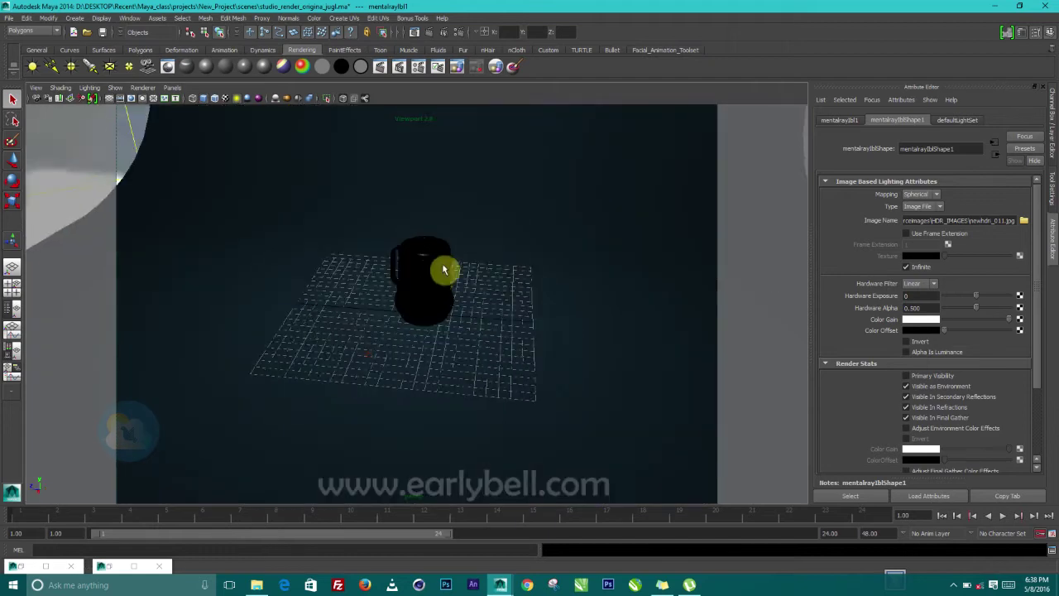
pyautogui.keyDown('alt'); pyautogui.moveTo(444, 270); pyautogui.dragTo(521, 281); pyautogui.keyUp('alt')
# - Load a saved render-quality preset in Render Settings
pyautogui.click(461, 33)
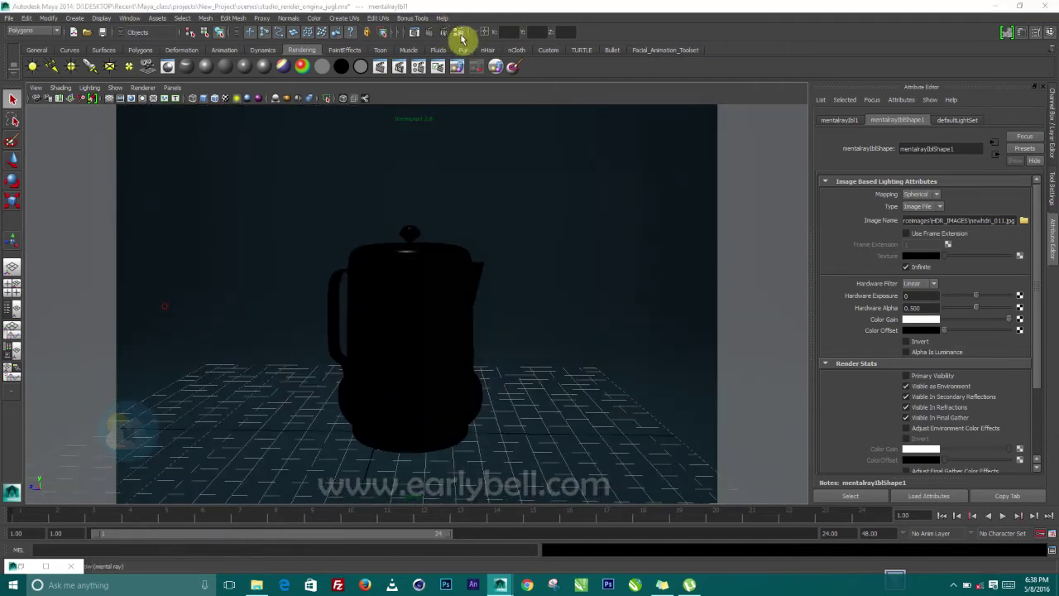
pyautogui.click(562, 38)
pyautogui.moveTo(617, 58)
pyautogui.click(669, 91)
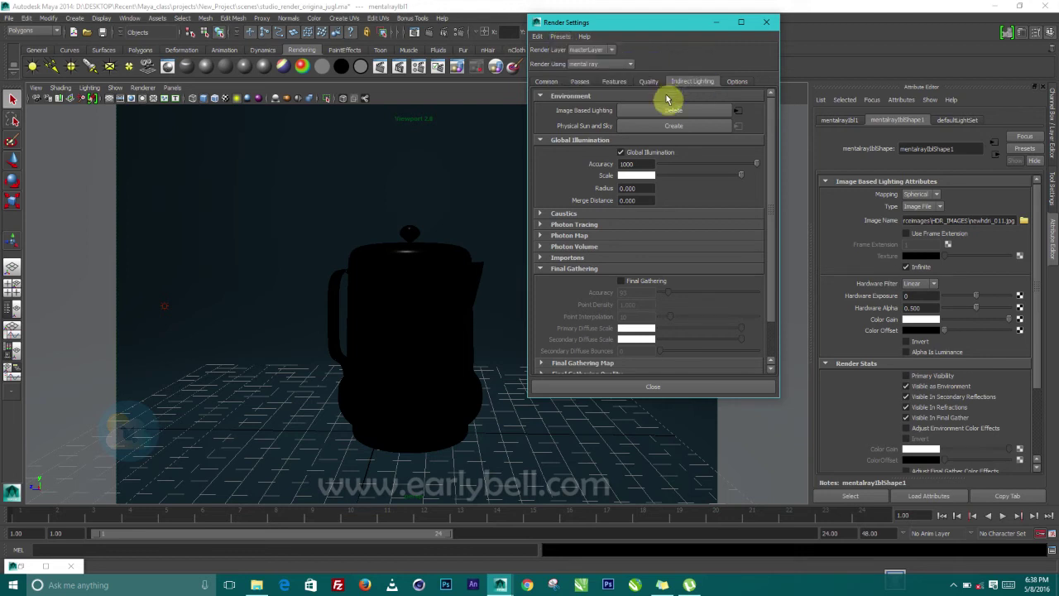
# - Set the image size preset to HD 1080 (1920×1080) and render the chrome jug
pyautogui.click(547, 81)
pyautogui.scroll(-2, 643, 289)
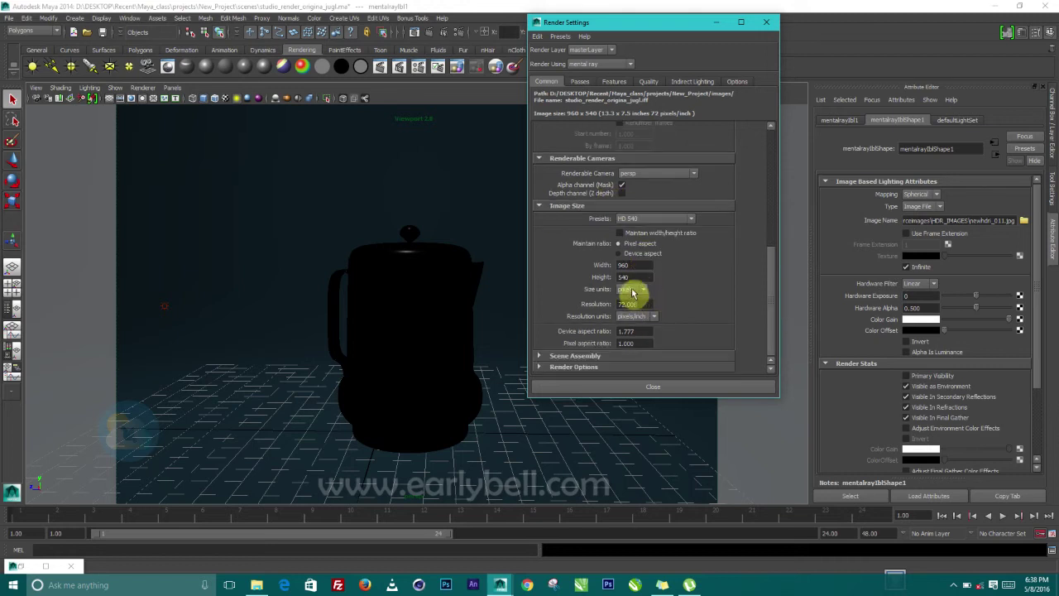
pyautogui.click(634, 220)
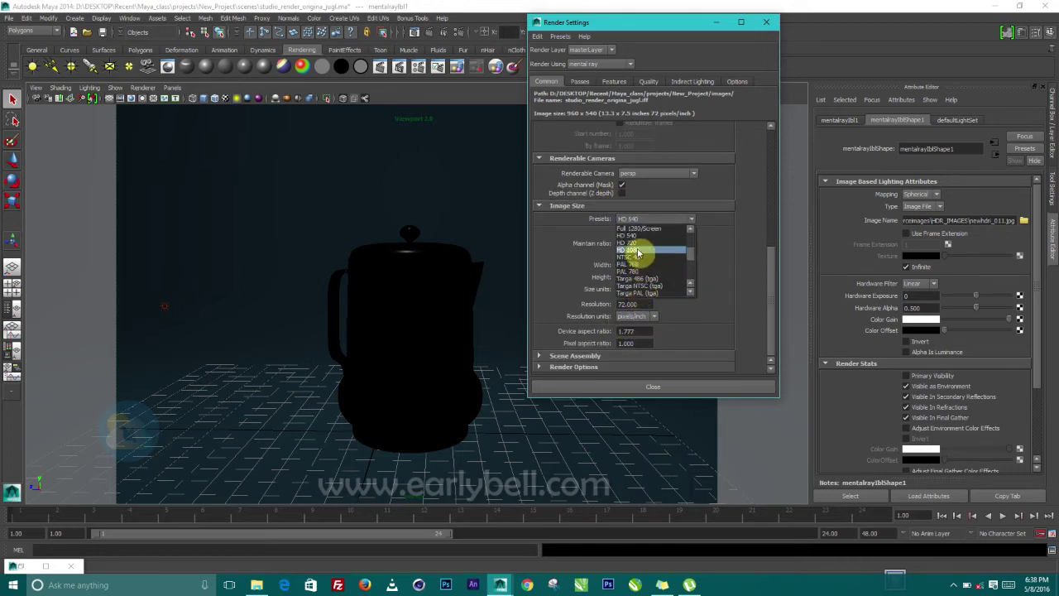
pyautogui.click(630, 270)
pyautogui.click(656, 387)
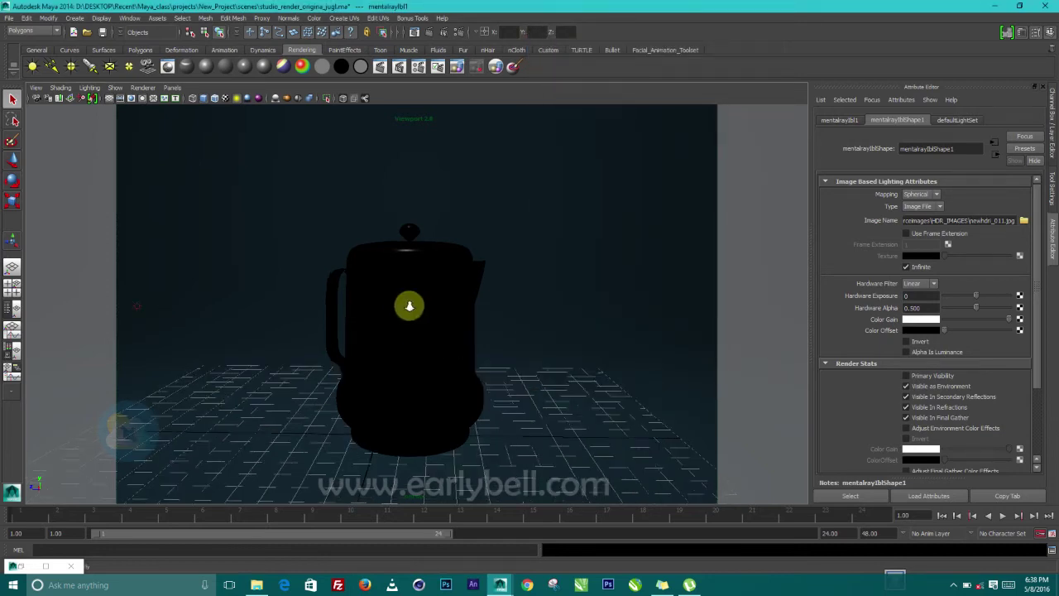
pyautogui.keyDown('alt'); pyautogui.moveTo(420, 324); pyautogui.dragTo(459, 320); pyautogui.keyUp('alt')
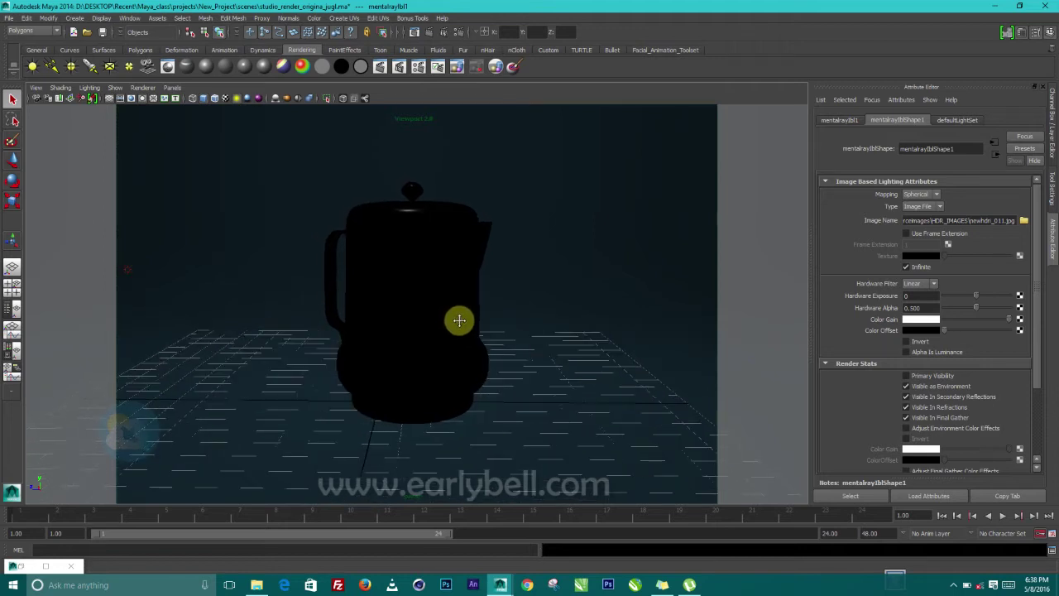
pyautogui.click(427, 32)
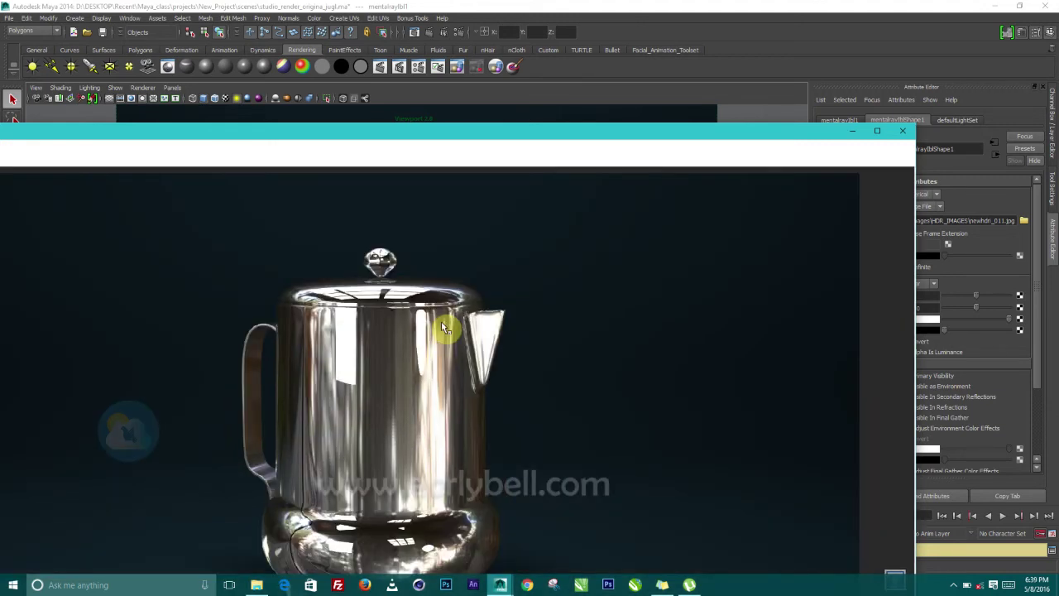
# - Maximize the Render View to inspect the 1920x1080 chrome jug render against the dark backdrop
pyautogui.click(877, 130)
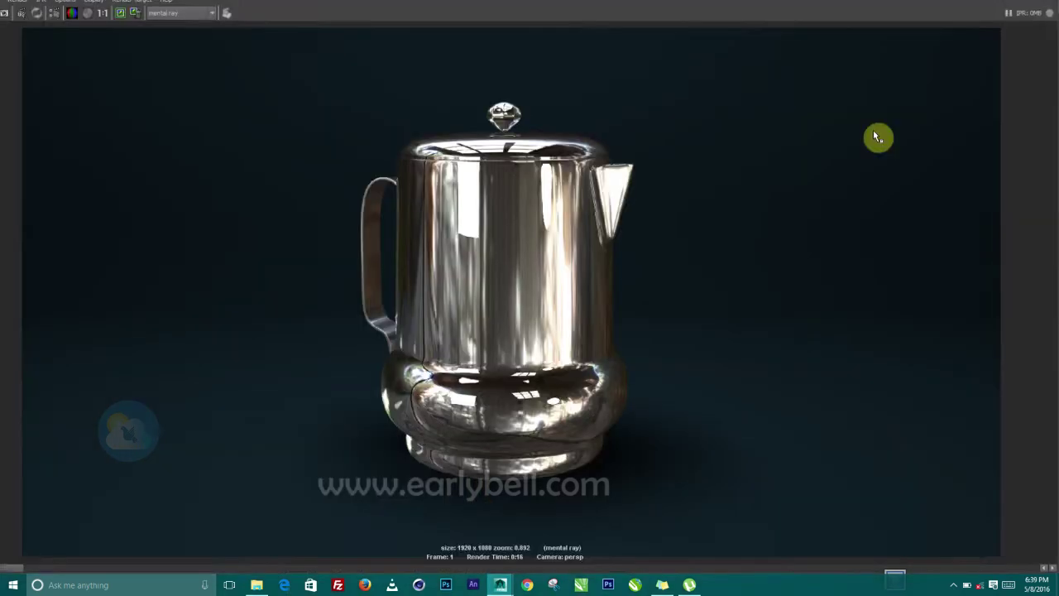